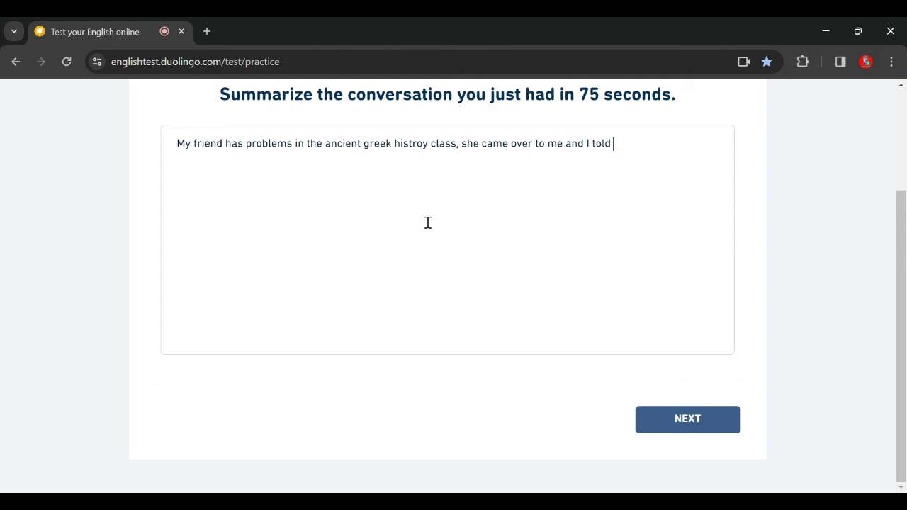
Step: Complete the conversation summary with "her that i'd help her and we decided to meet in the library tomorrow for the study." and submit it
type("tha ti'd help her and")
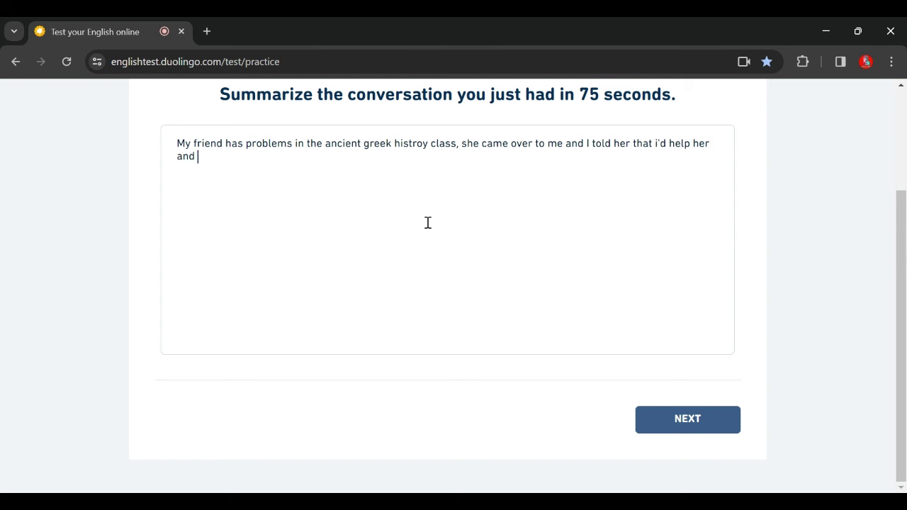
type(" we decided to meet in th")
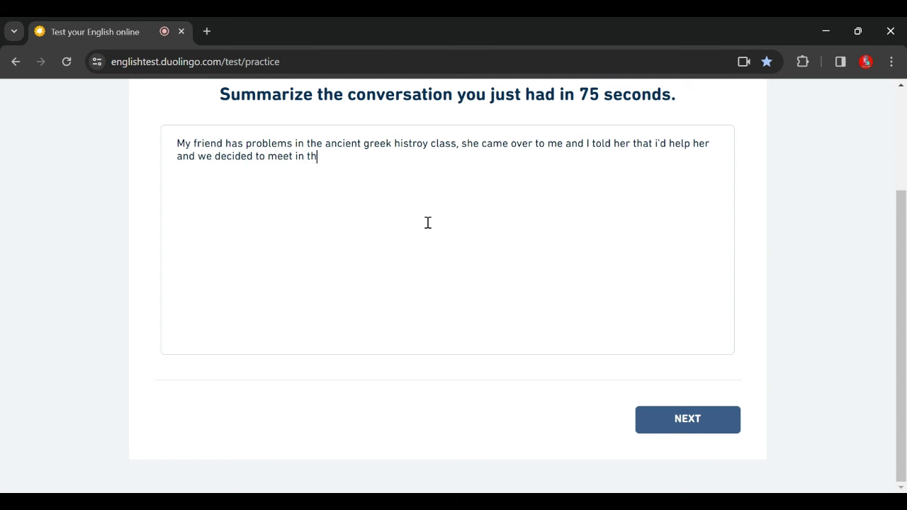
type("e library tomorrow for the s")
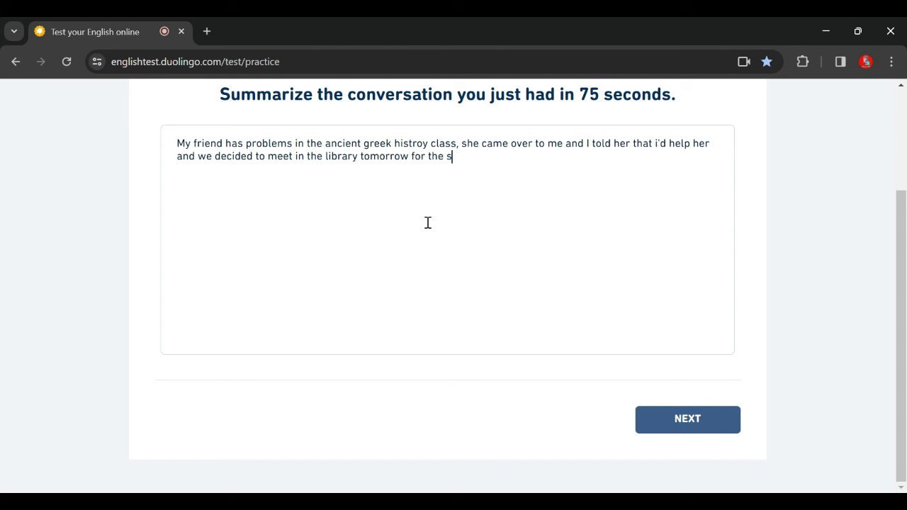
type("tudy.")
left_click(702, 421)
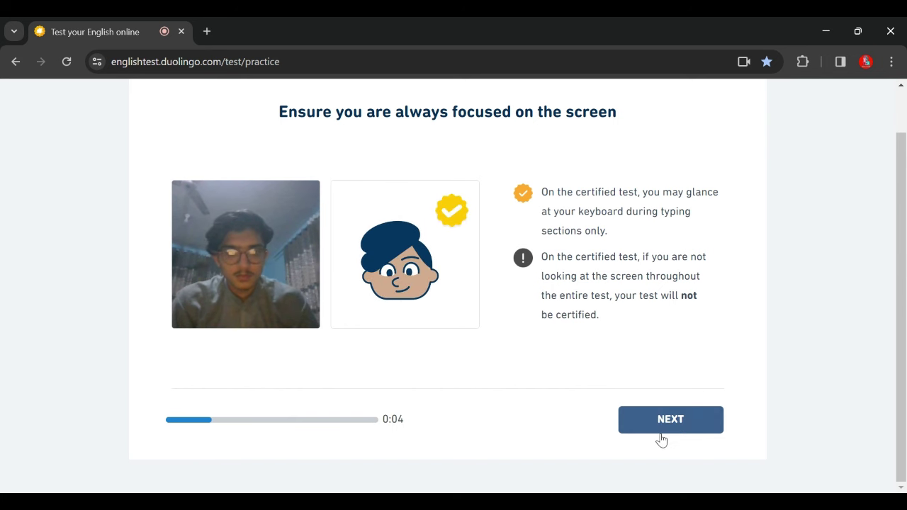
Step: Start the Writing section and begin the photo description: "This is an image showcasing a very popular game being played in the middle of"
left_click(674, 418)
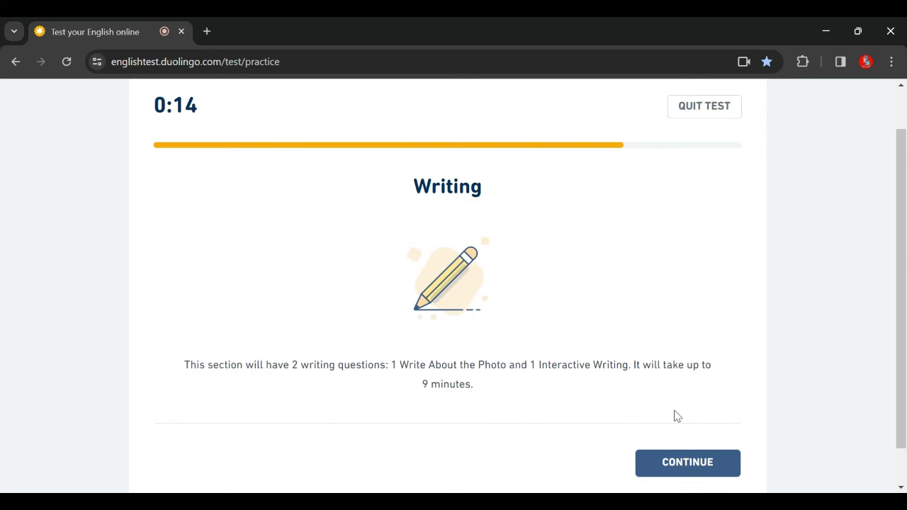
left_click(668, 458)
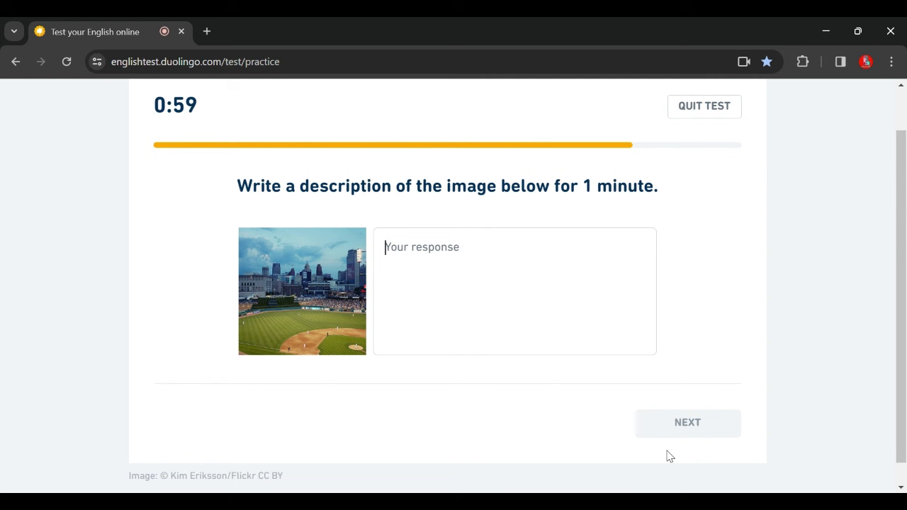
type("This is a ")
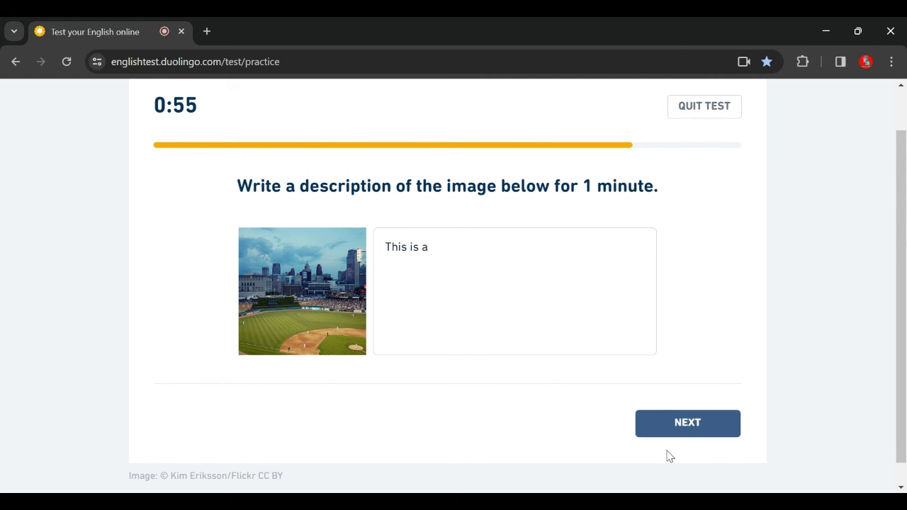
type("n image sho")
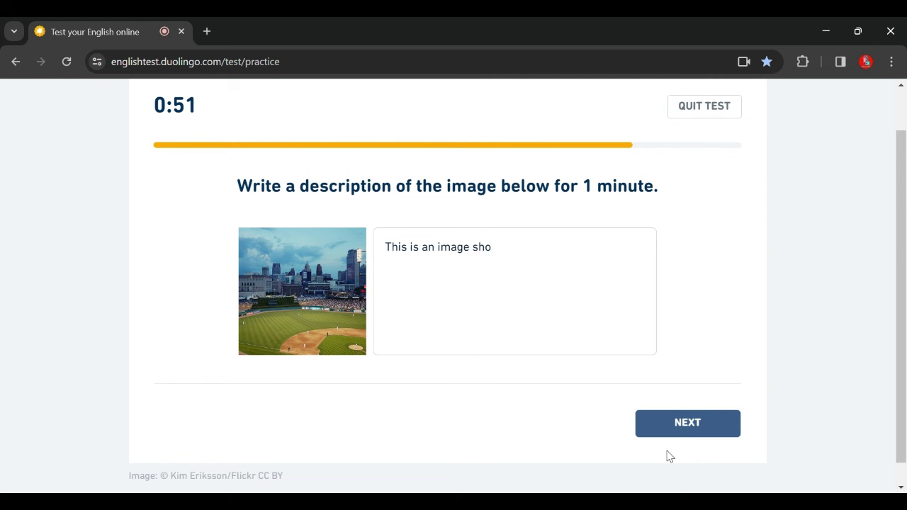
type("wcasing a")
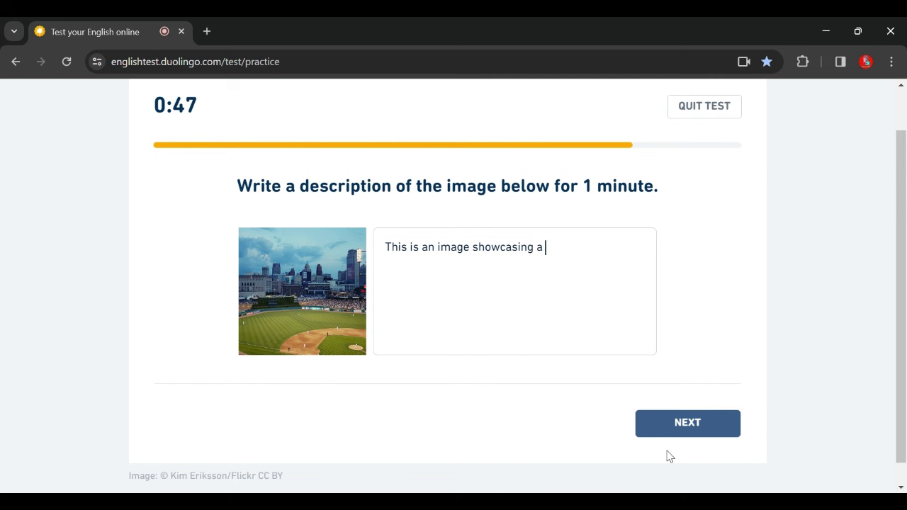
type(" very popular ")
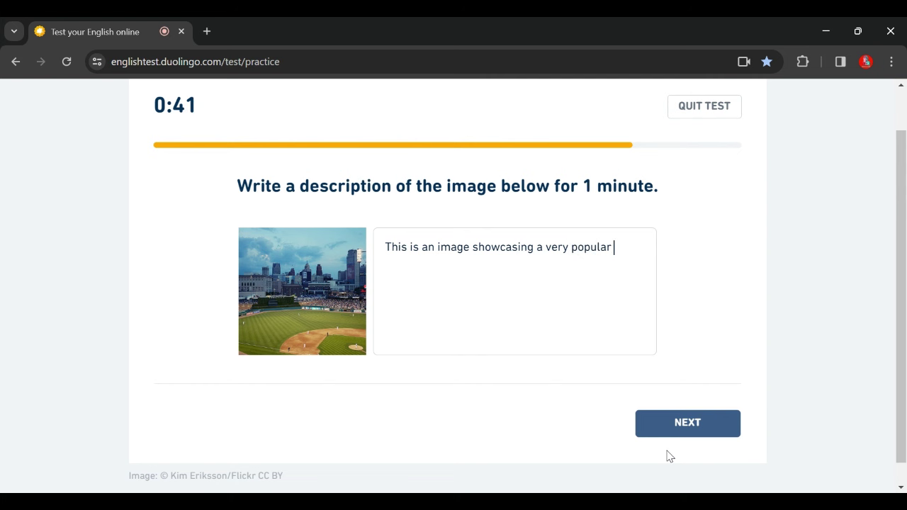
type("grame")
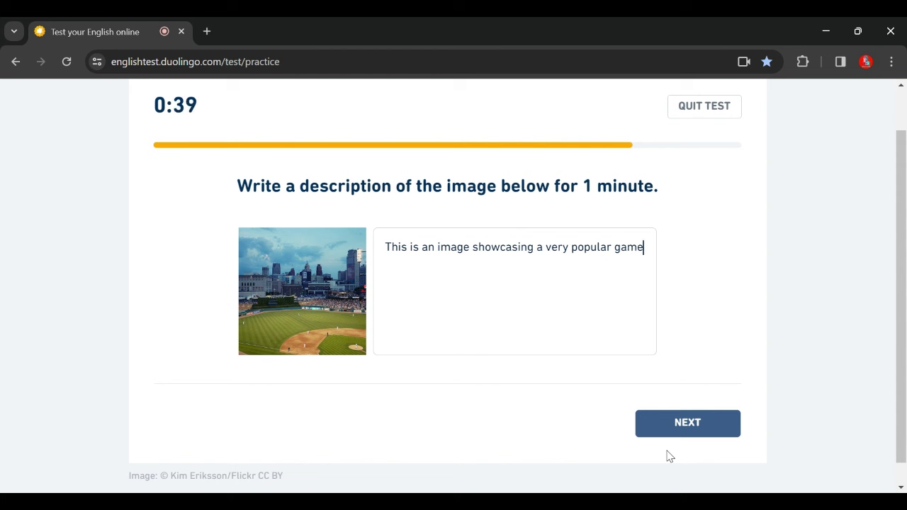
type(" being ")
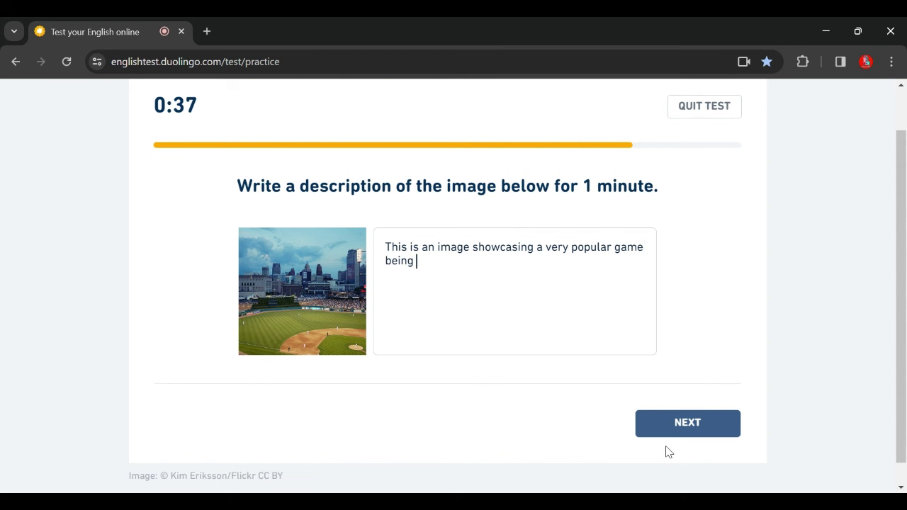
type("played in the ")
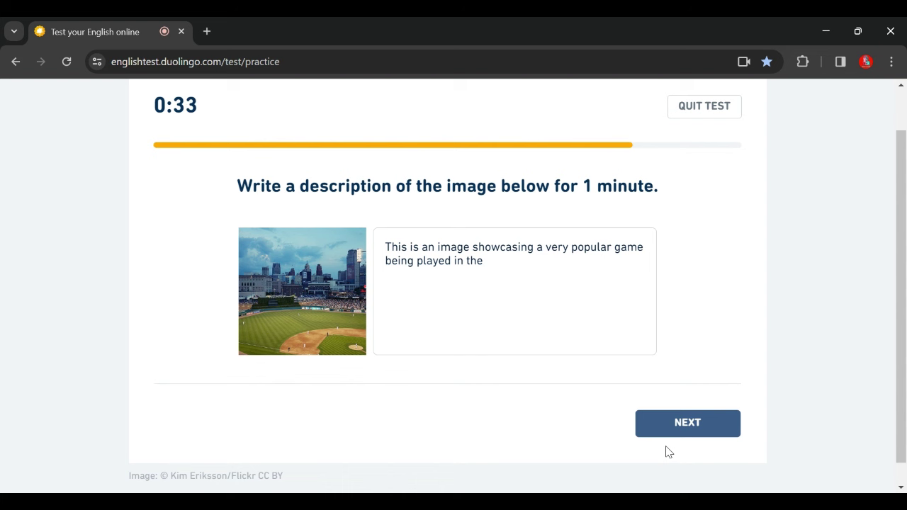
type("middle of ")
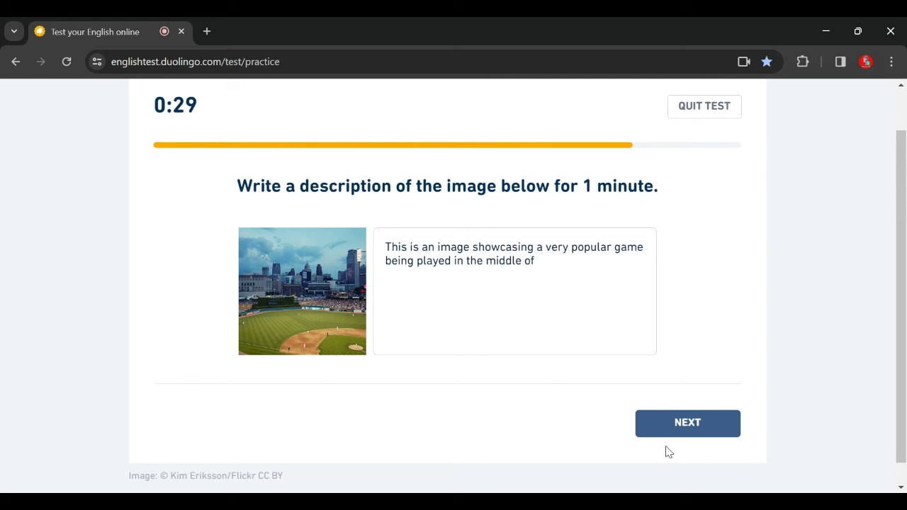
Step: Finish the first sentence of the photo description with "a big city as there are huge buildings around."
type("bit")
key("BackSpace")
key("BackSpace")
key("BackSpace")
key("BackSpace")
type("a bit g city as th")
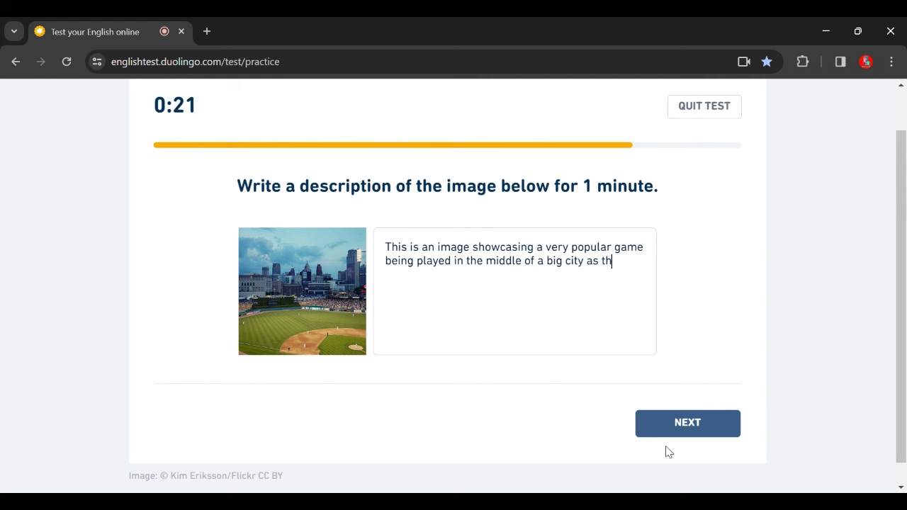
type("ere are ")
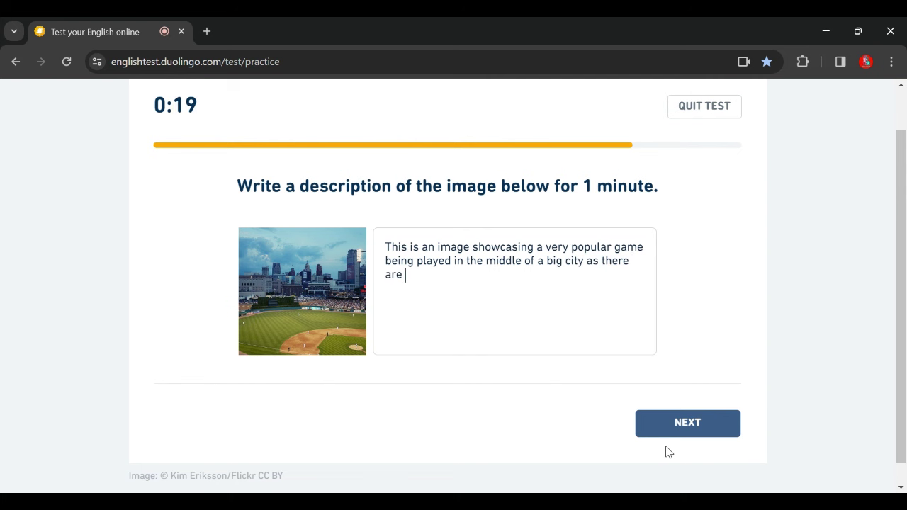
type("t")
key("BackSpace")
type("huge bui")
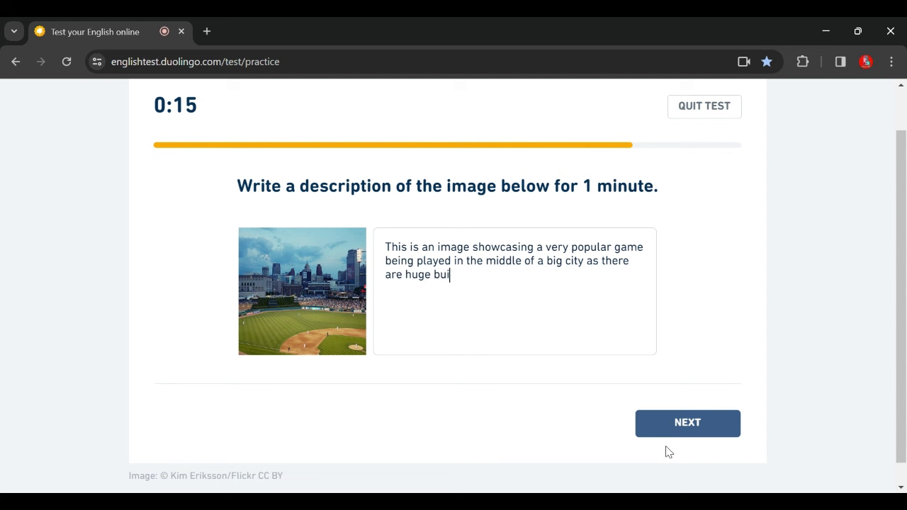
type("ldings")
key("BackSpace")
type("s around. ")
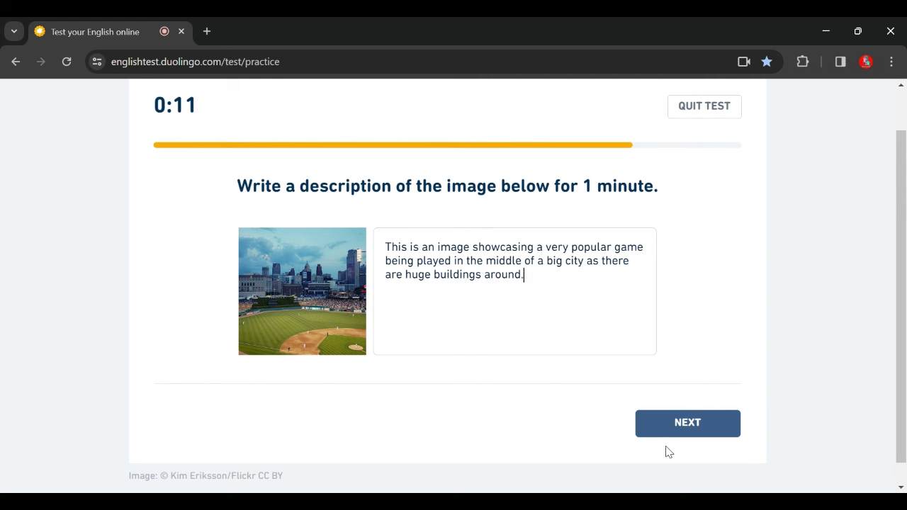
Step: Add a second sentence to the photo description: "The game is being watched by lots of people"
type("The game ")
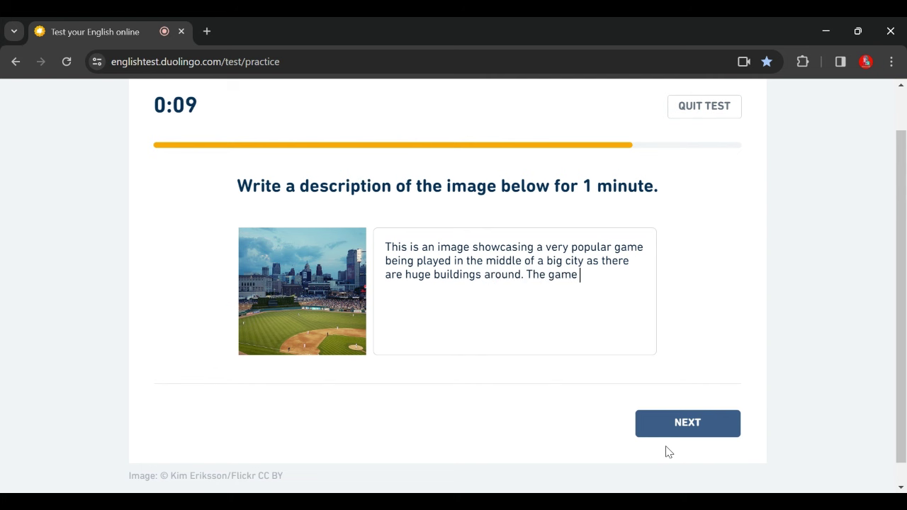
type("is being watched ")
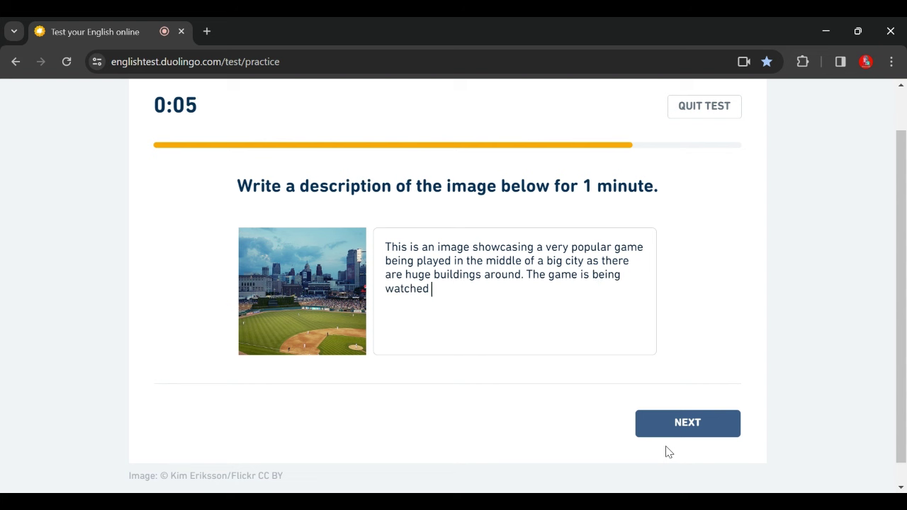
type("by lots of peoo")
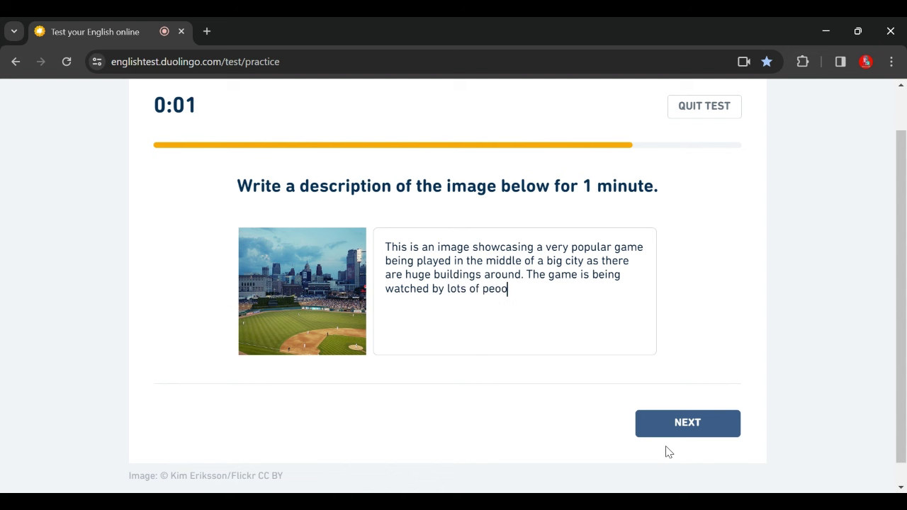
type("ple")
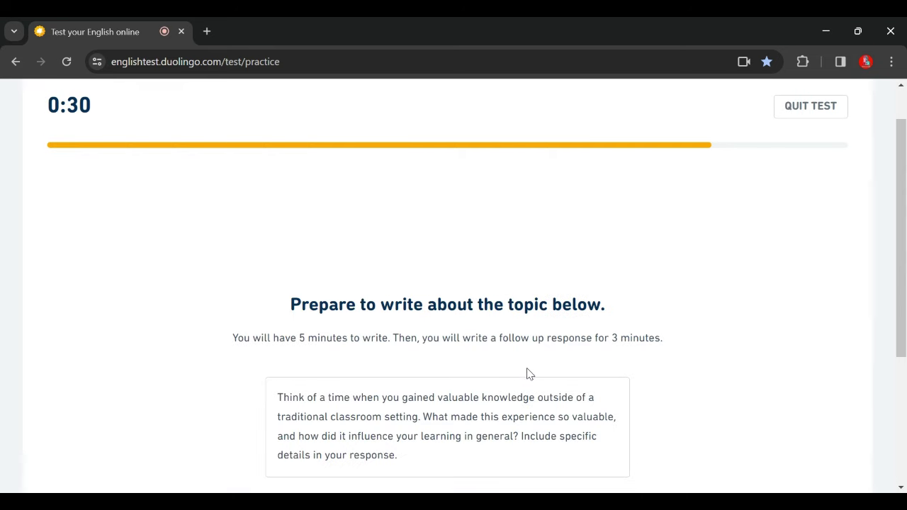
Step: Proceed to the five-minute writing task and begin the response with "Well, lots of my classmates are so good at studies"
scroll(895, 297, "down", 1)
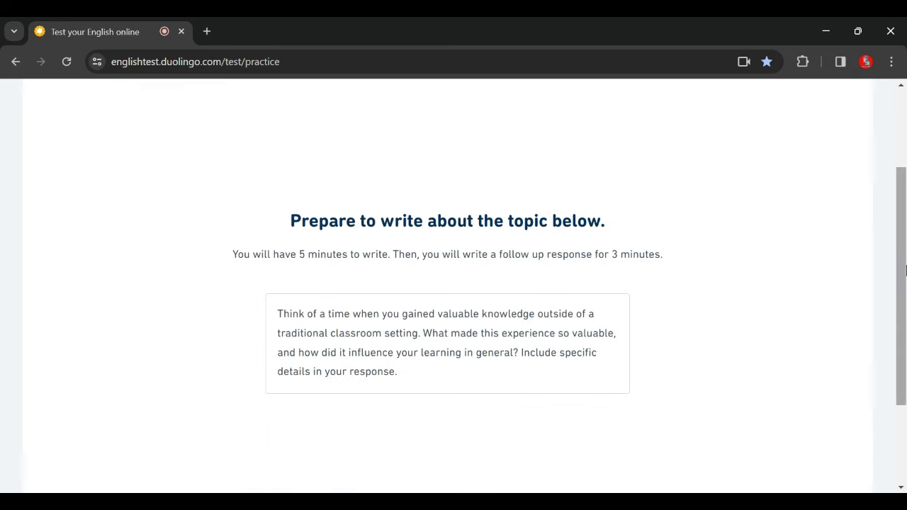
scroll(900, 316, "down", 1)
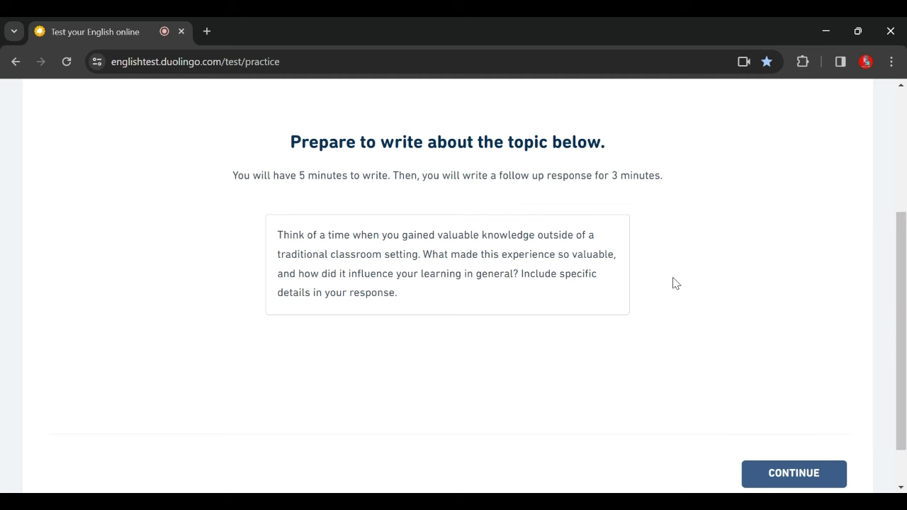
left_click(766, 473)
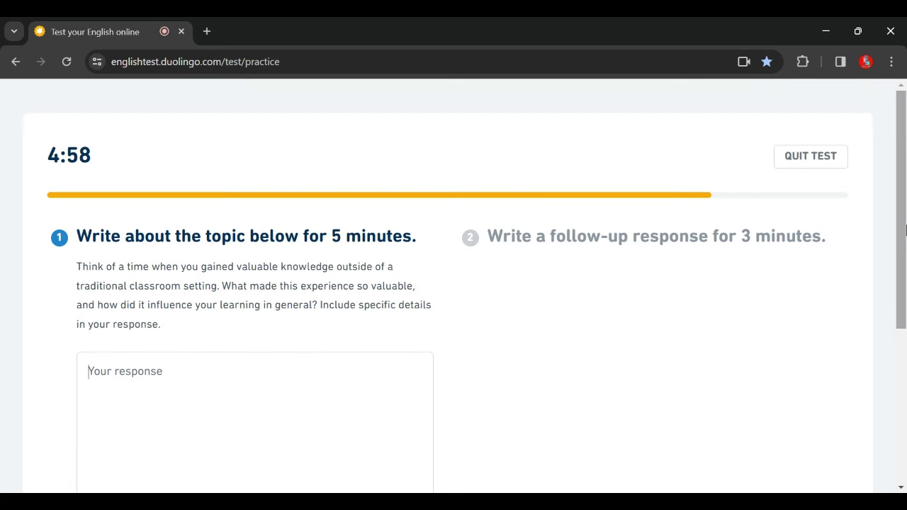
scroll(891, 233, "down", 1)
left_click(263, 335)
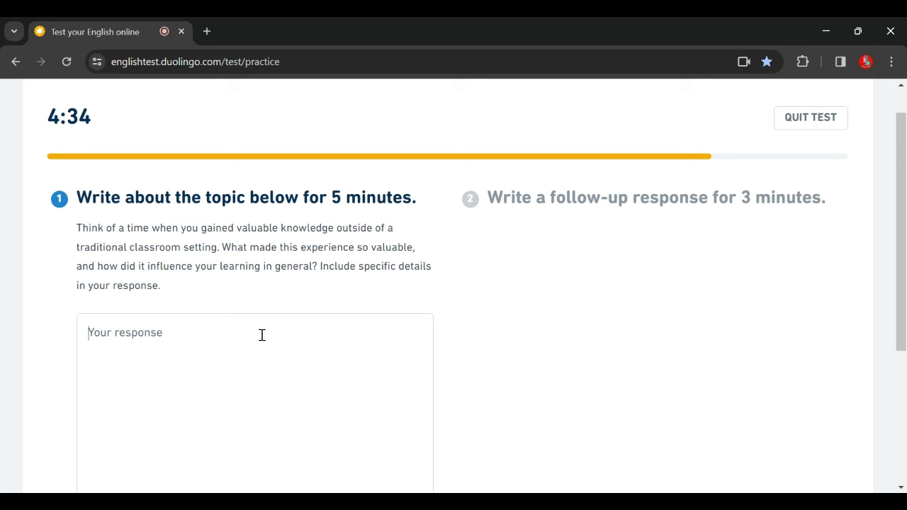
type("Well, ")
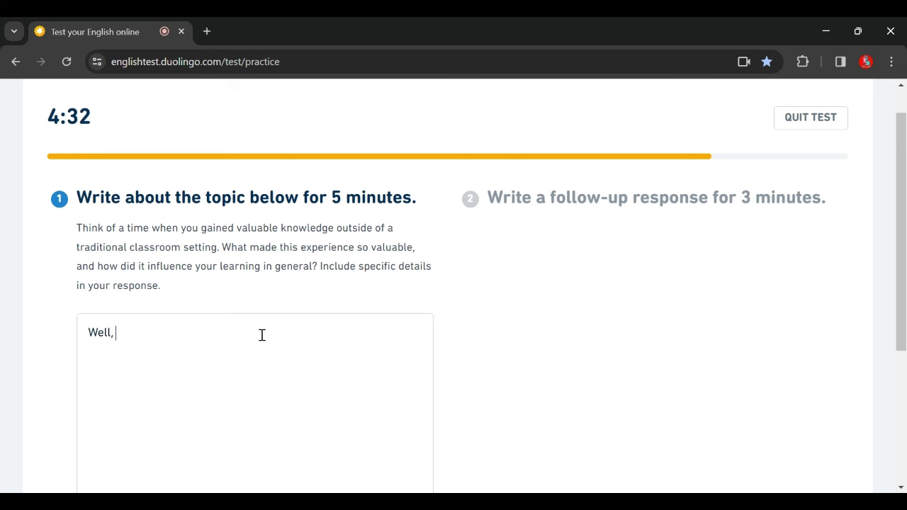
type("lots of my c")
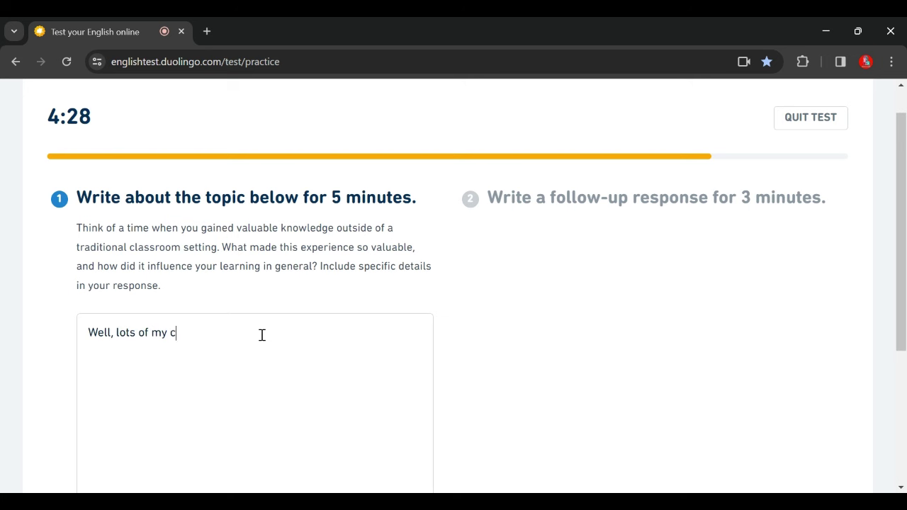
type("lassmates ")
type("a")
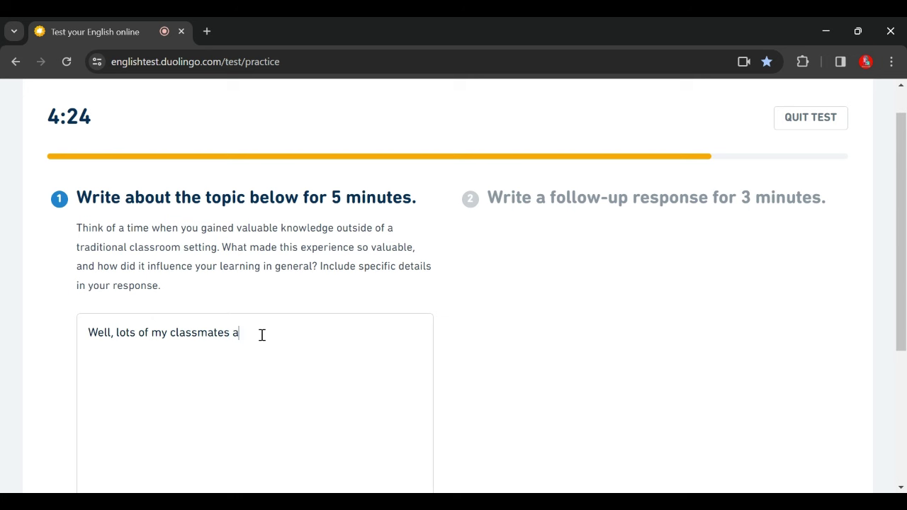
type("re so good at sutudies ")
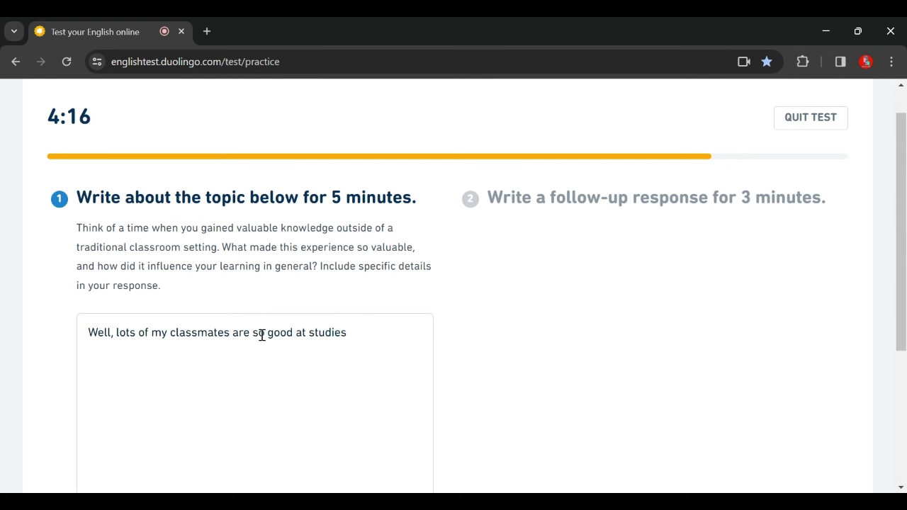
Step: Continue the topic response with "but when it comes to interacting with new people or socializing"
type("but when it come")
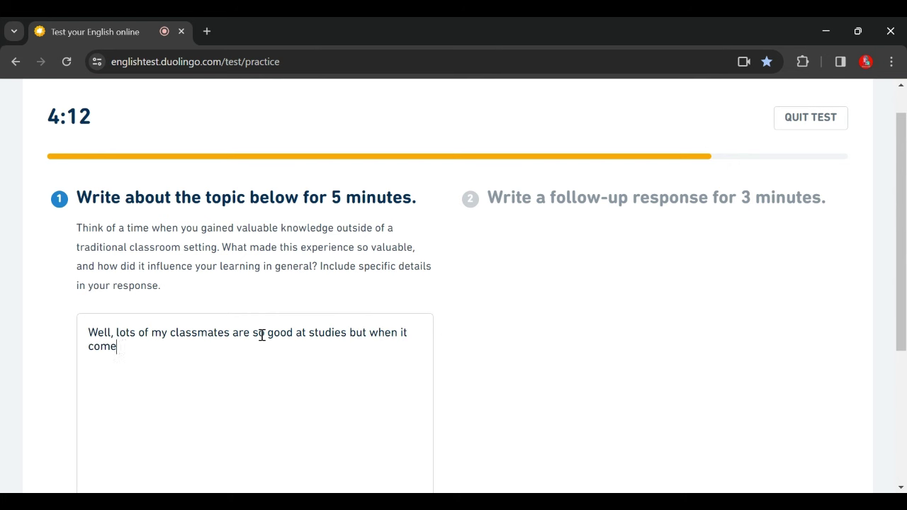
type("s to interacting wi")
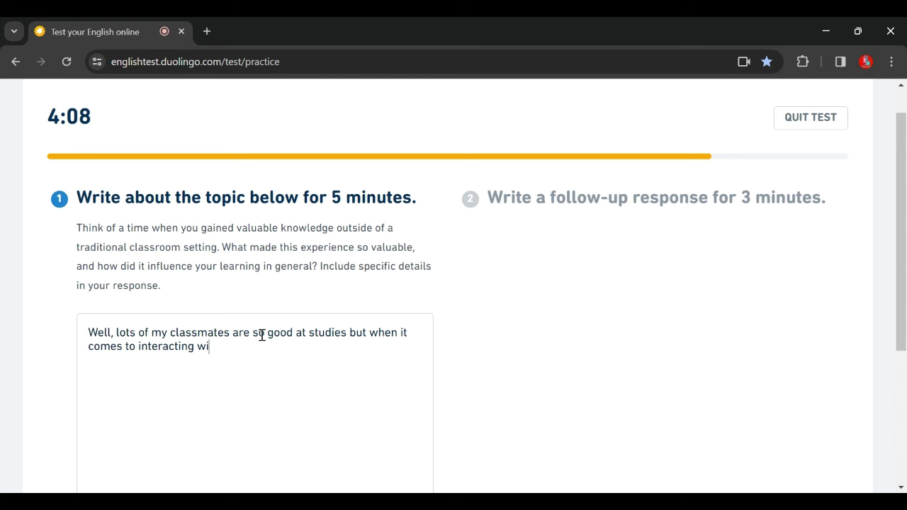
type("th new people or ")
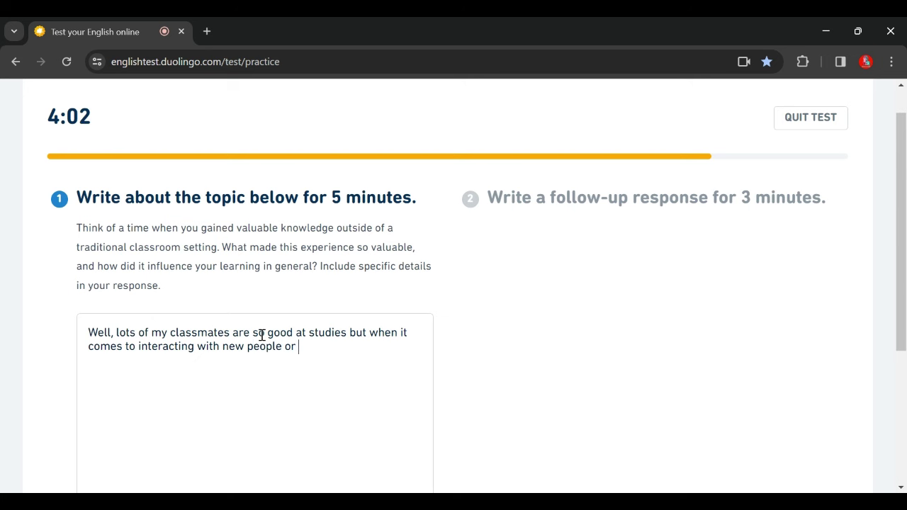
type("socializing")
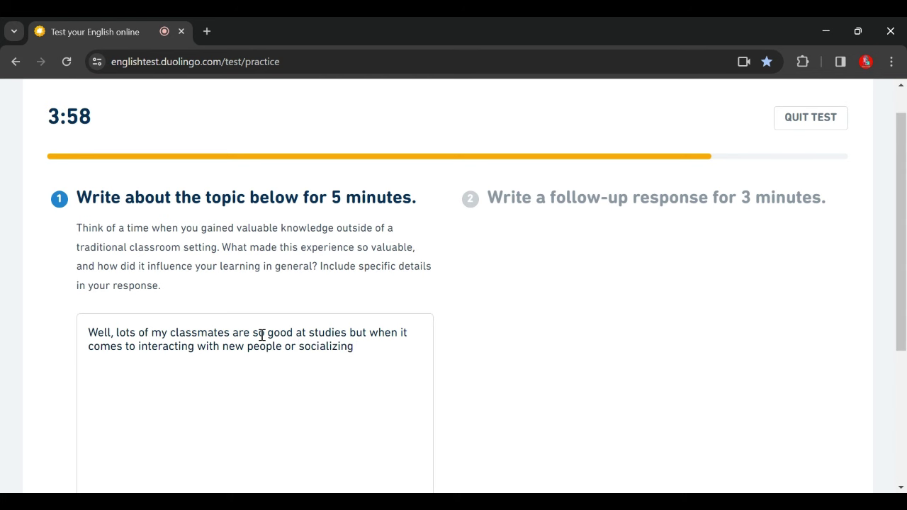
Step: Continue the topic response with ", they just find a way to escape from that odd situation"
type(", they")
type(" jsut")
key("BackSpace")
key("BackSpace")
key("BackSpace")
key("BackSpace")
type("ust find a ")
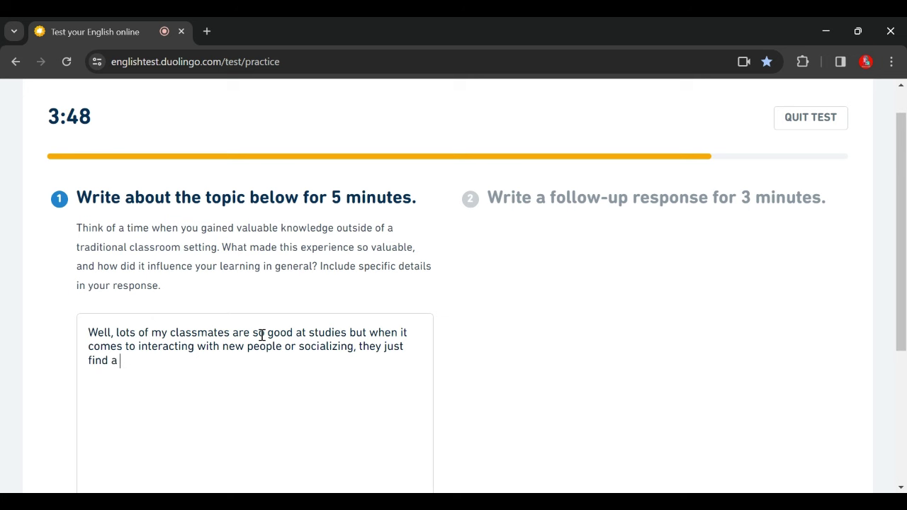
type("way to escape ")
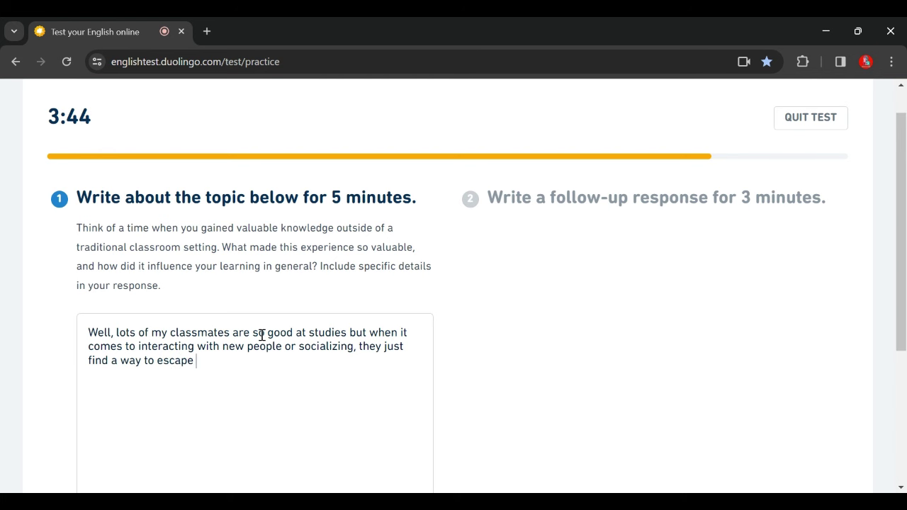
type("from the ")
type("t odd situation")
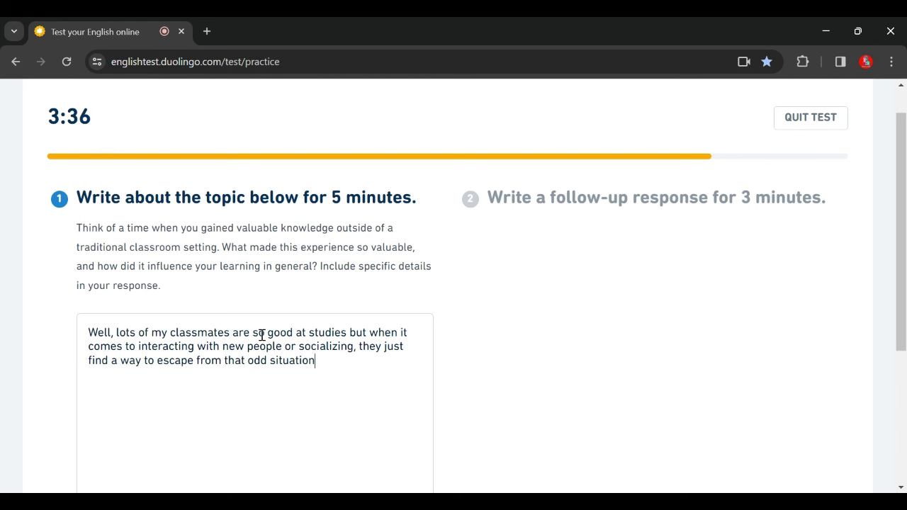
Step: Extend the response's first sentence with "and that's something which i've learned outside of the classroom in"
type(" dna")
type("and that's")
type(" some")
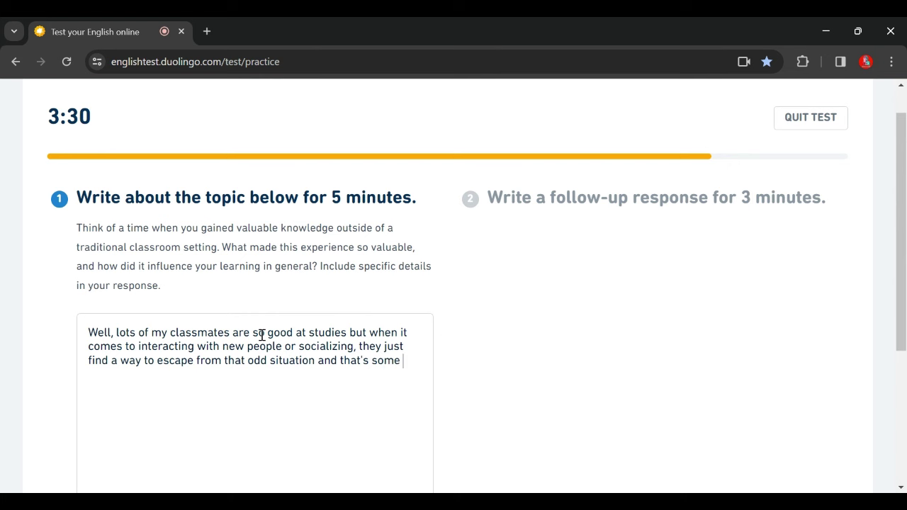
type("thing whi")
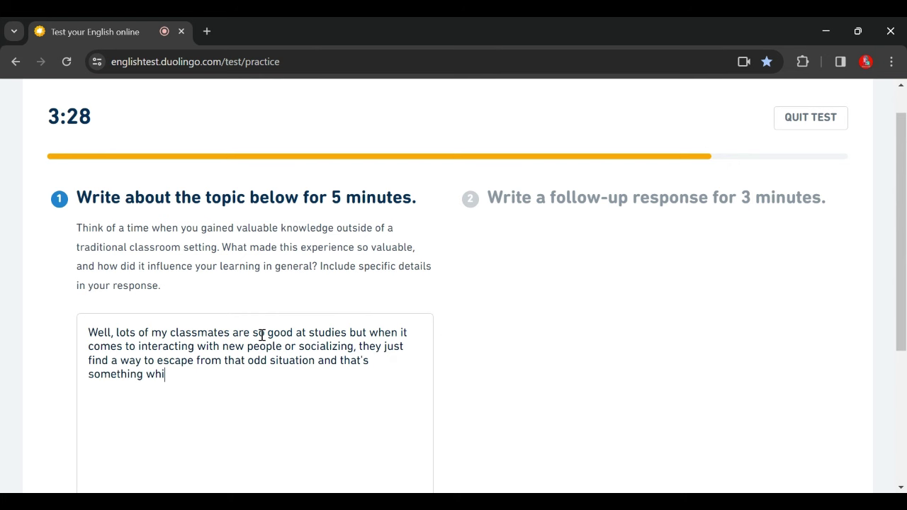
type("ch i've learned ")
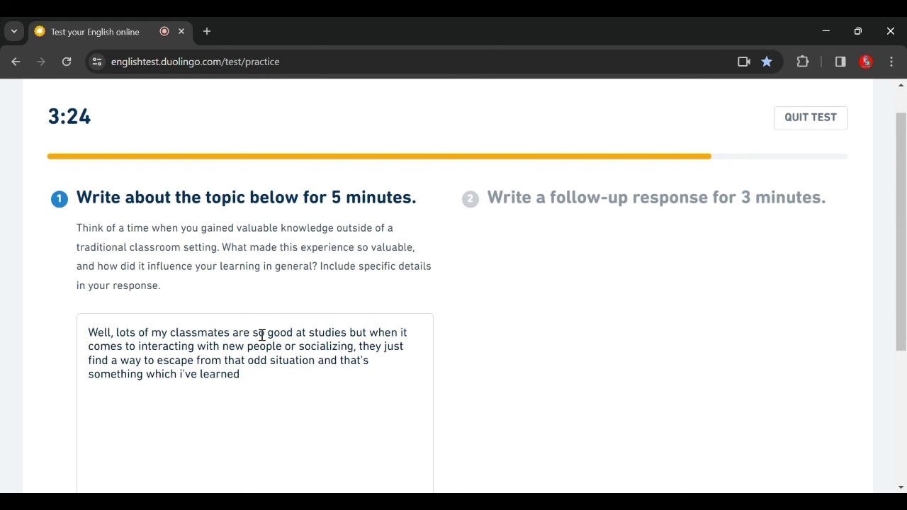
type("outside of the class")
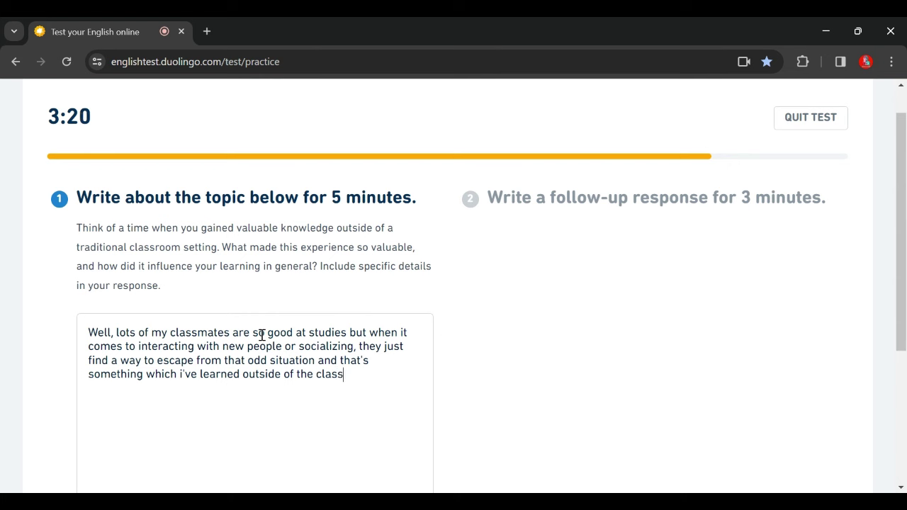
type("room")
key("BackSpace")
type("om in")
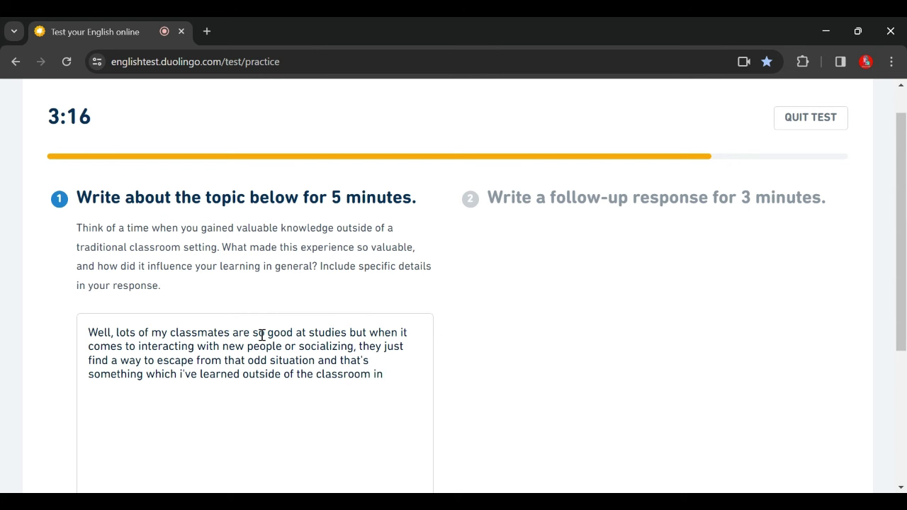
Step: Finish the response's first sentence with "my village from people who aren't really much educated."
type(" my c")
key("BackSpace")
type("bi")
key("BackSpace")
key("BackSpace")
type("village fr")
key("BackSpace")
type("from p")
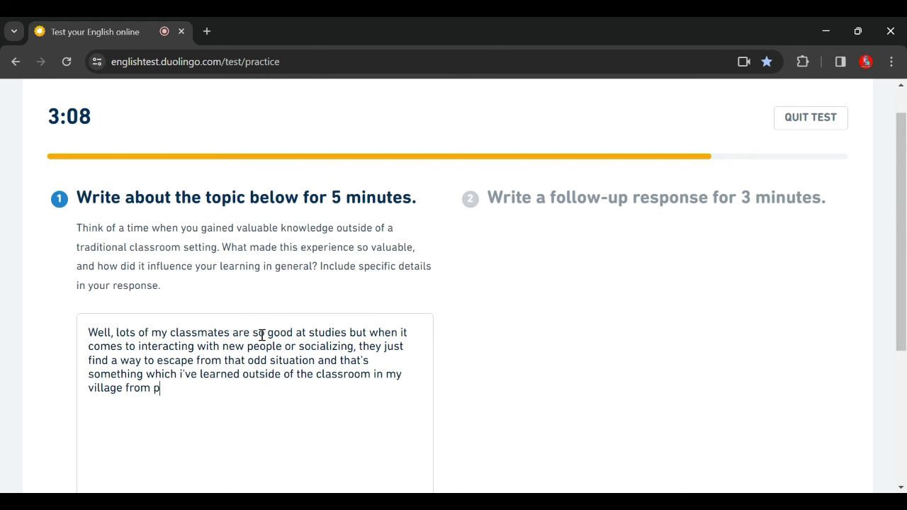
type("eople who aren't really")
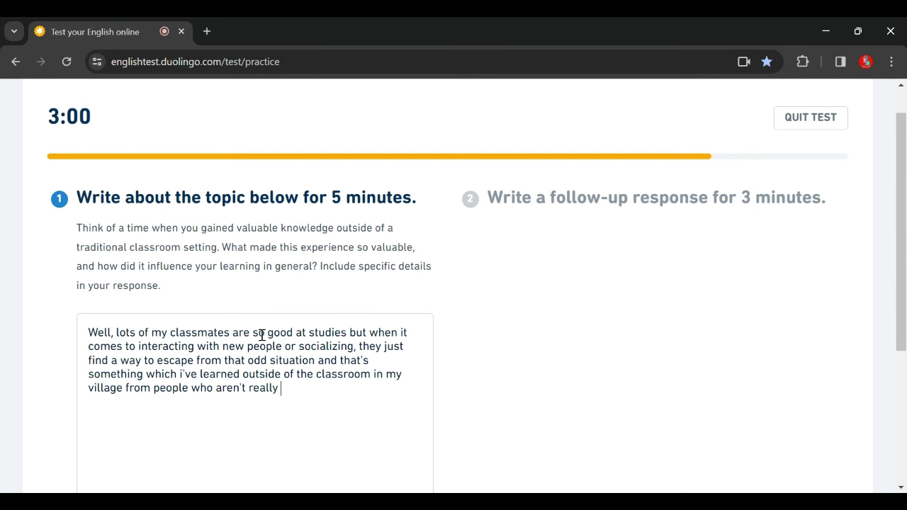
type(" much educated. I")
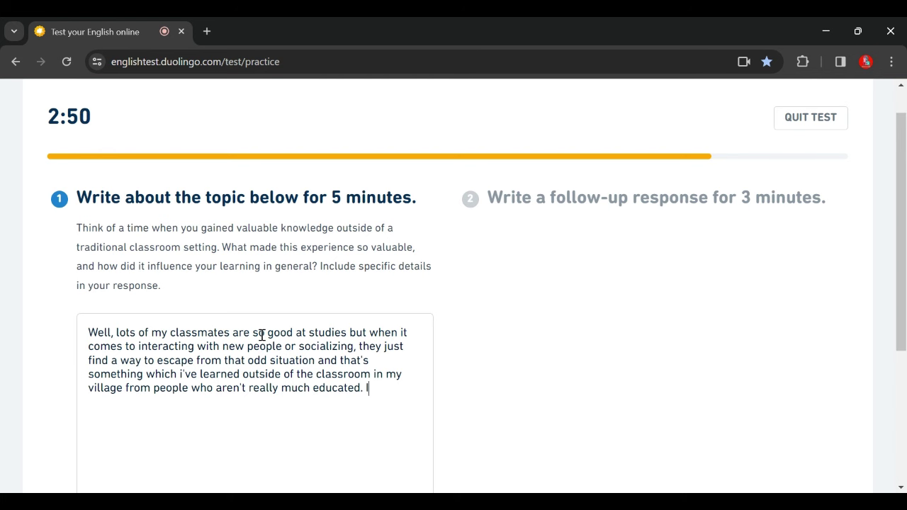
Step: Add to the response: "In villages, unlike cities people love to hang out and sit together and have discussion, talks and social life."
type("n villages")
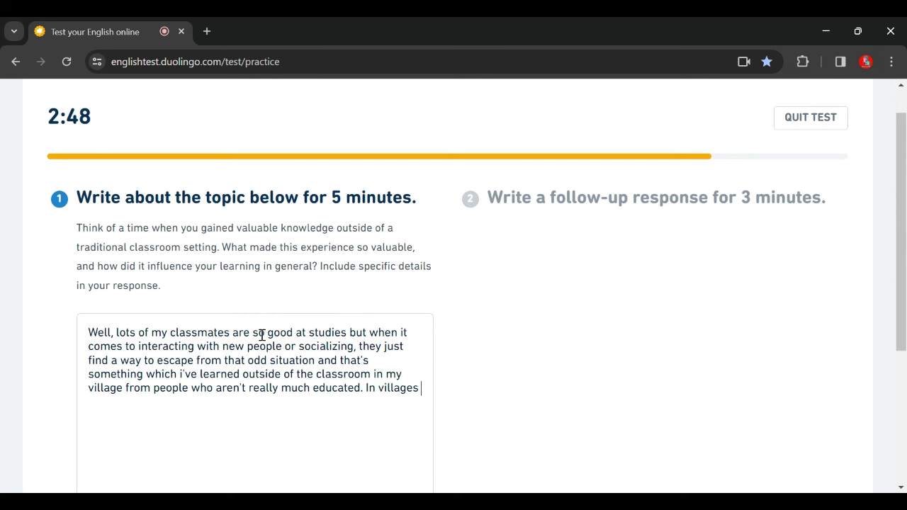
key("BackSpace")
type(", unlliike cities ")
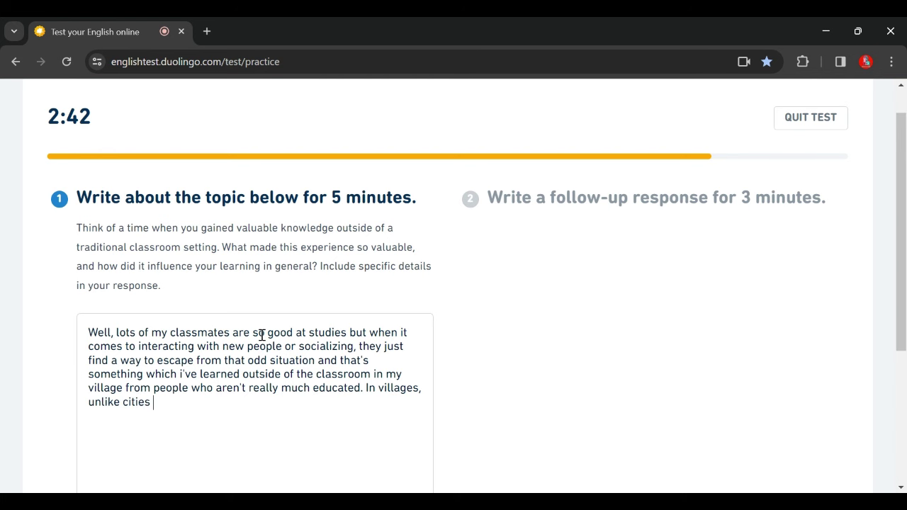
type("people o")
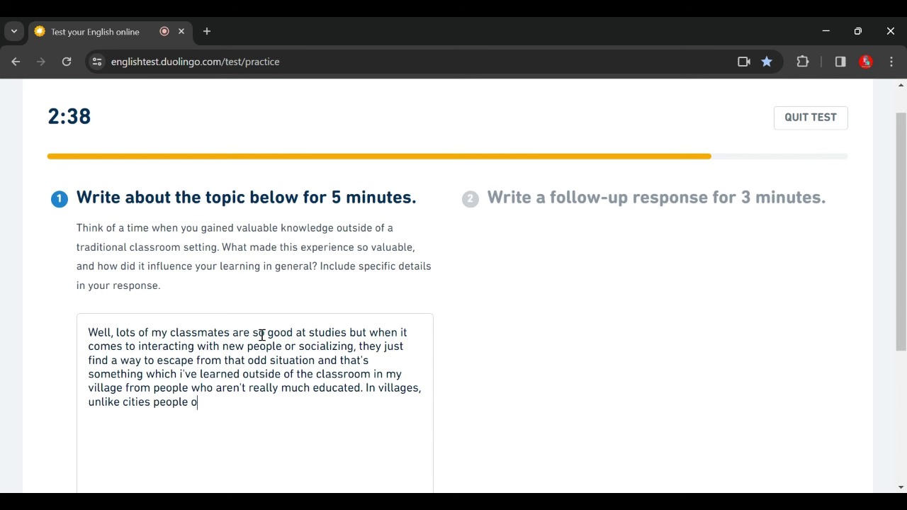
key("BackSpace")
type("love to hang out and")
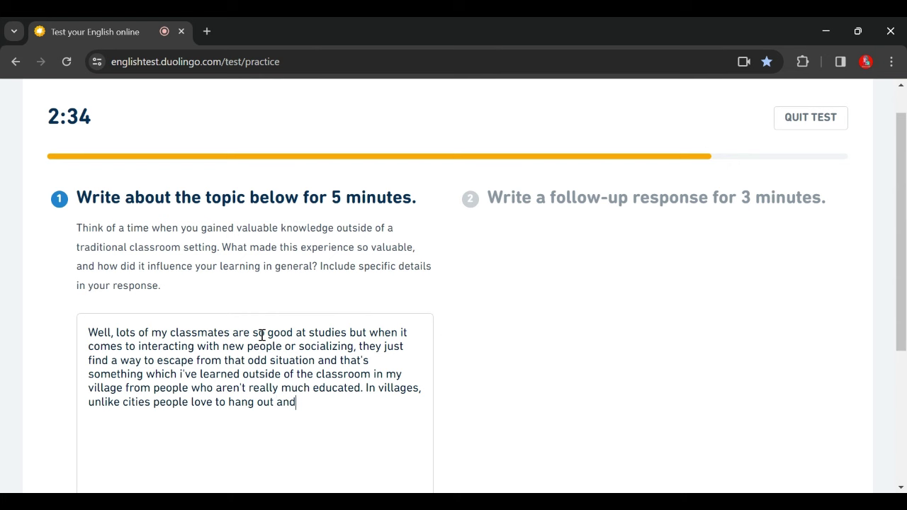
type(" sit together and ha")
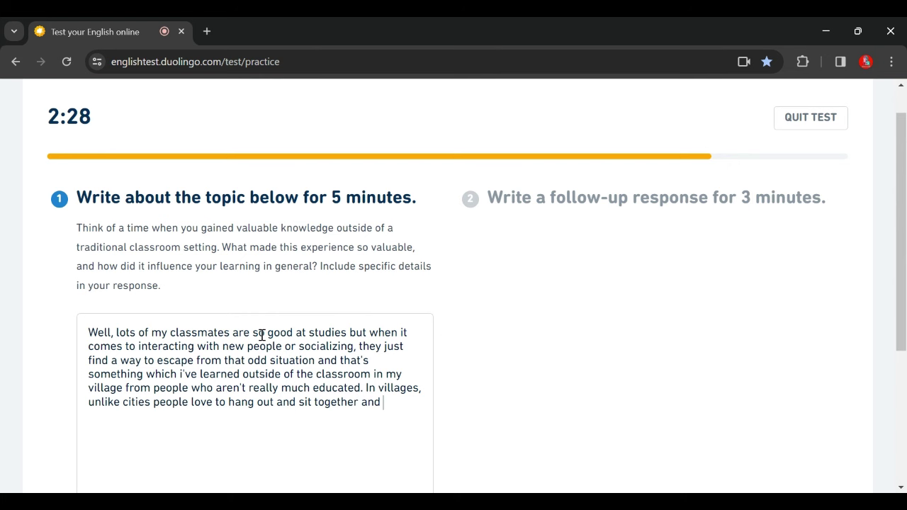
type("ve disscussion,")
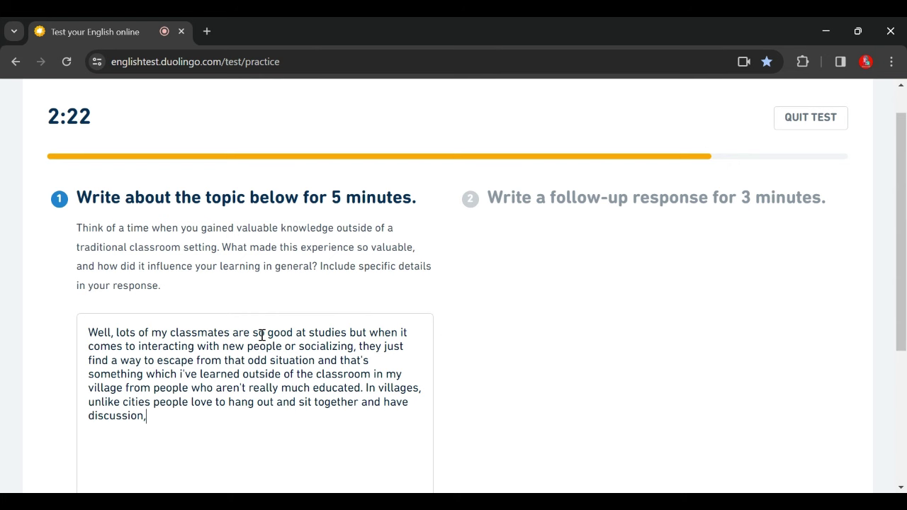
type(" talks and social lie")
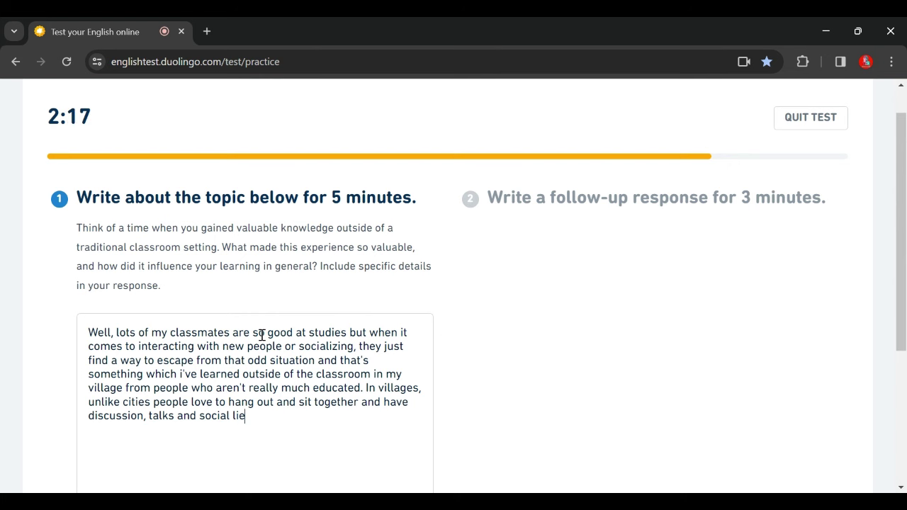
key("BackSpace")
type("fe. When i")
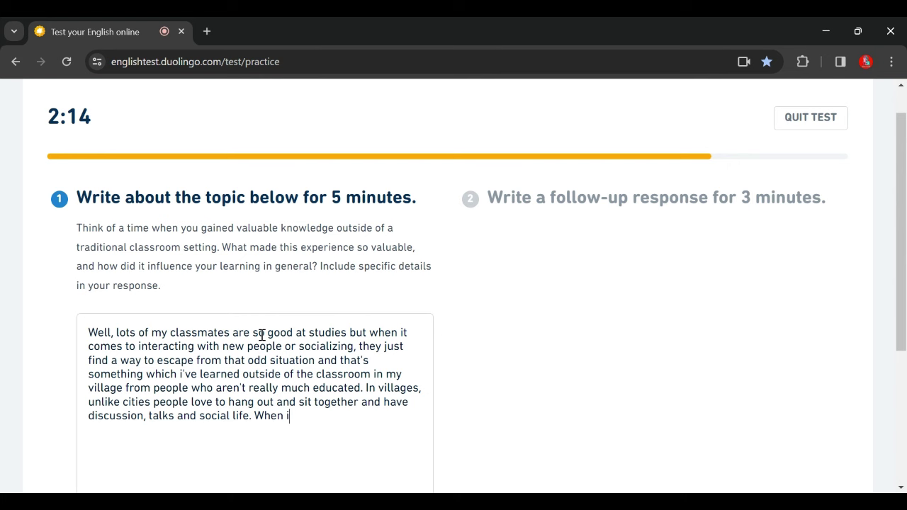
Step: Start the response's third sentence with "When I went to my village during covid time, I used to avoid"
key("BackSpace")
type("I went to my vi")
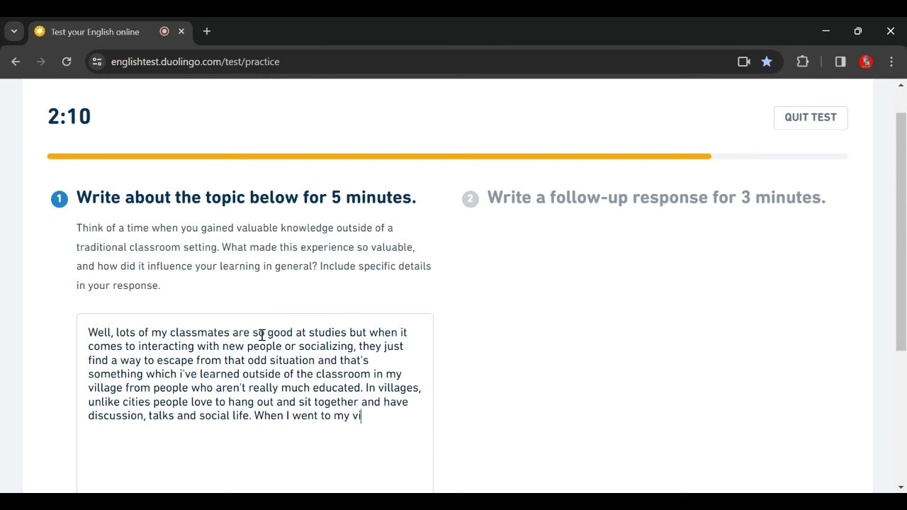
type("llage in")
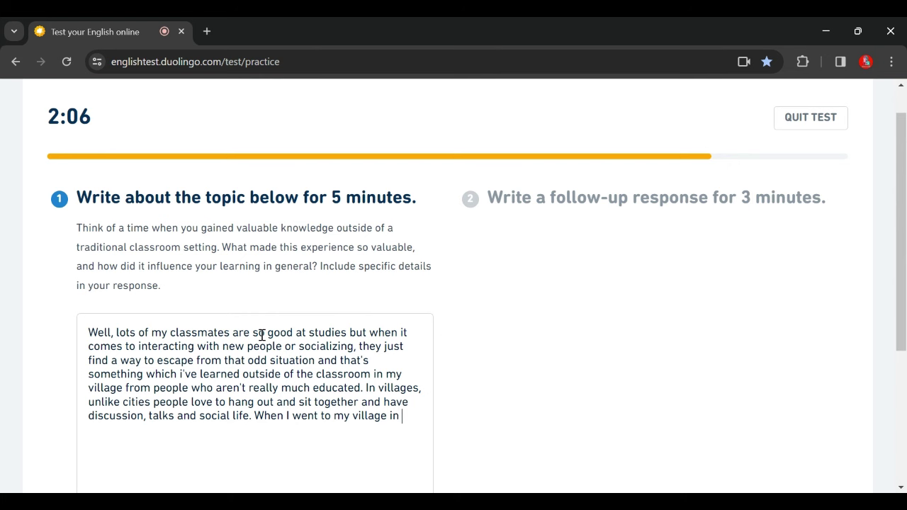
key("BackSpace")
key("BackSpace")
type("during co")
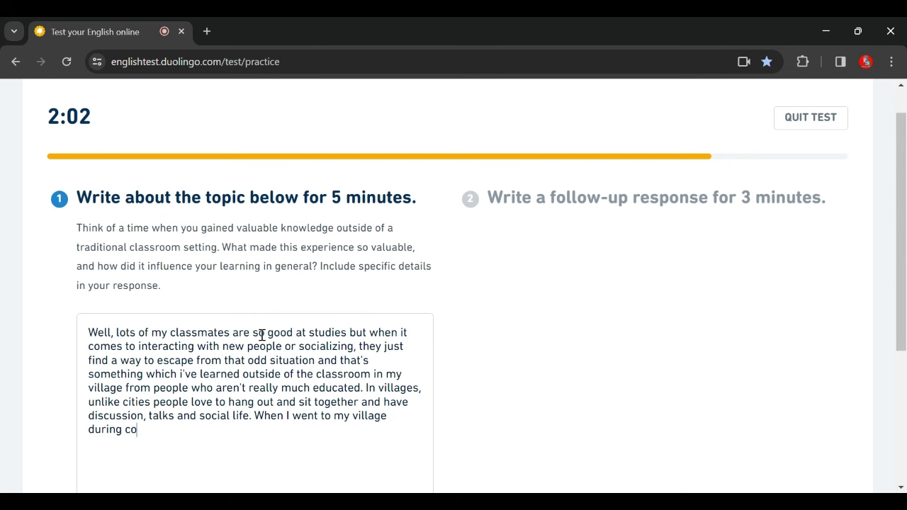
type("vid time")
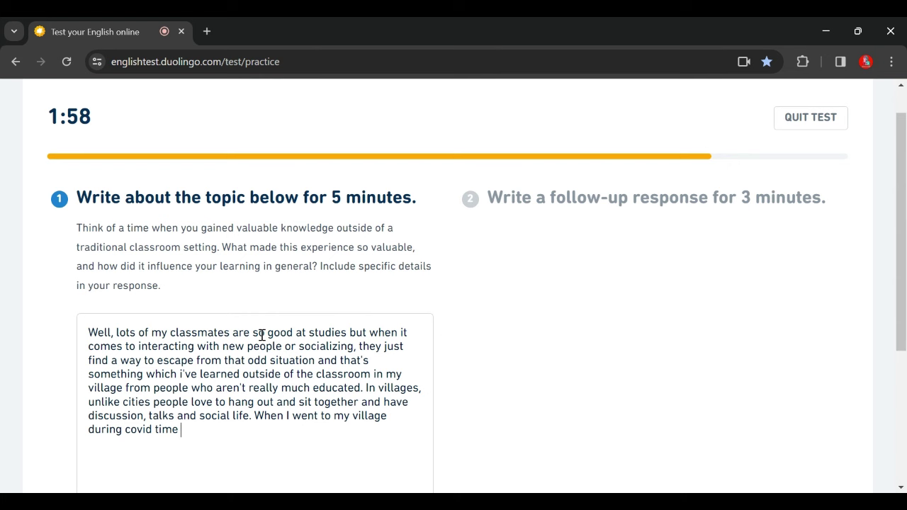
type(" I, I used to avoid")
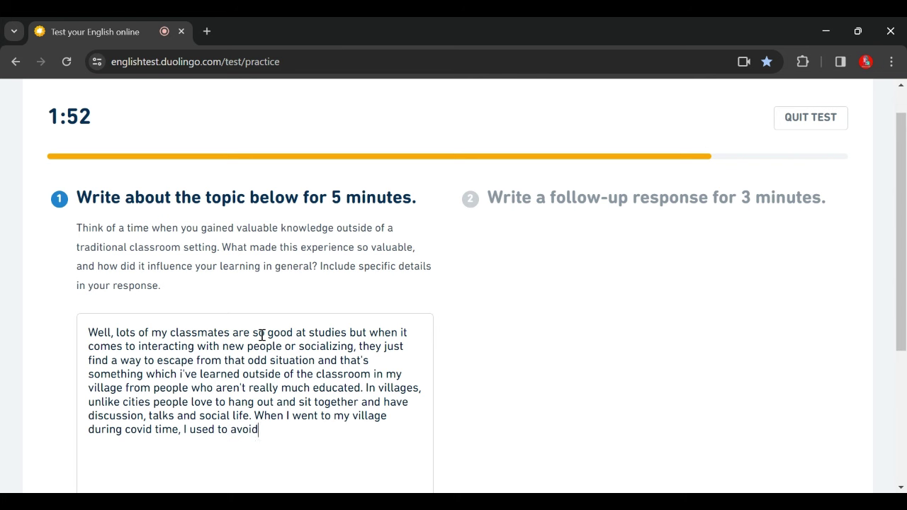
Step: Continue the third sentence of the response with "those gatherings as I wasn't that social and"
type(" ther")
key("BackSpace")
type("ose gathe")
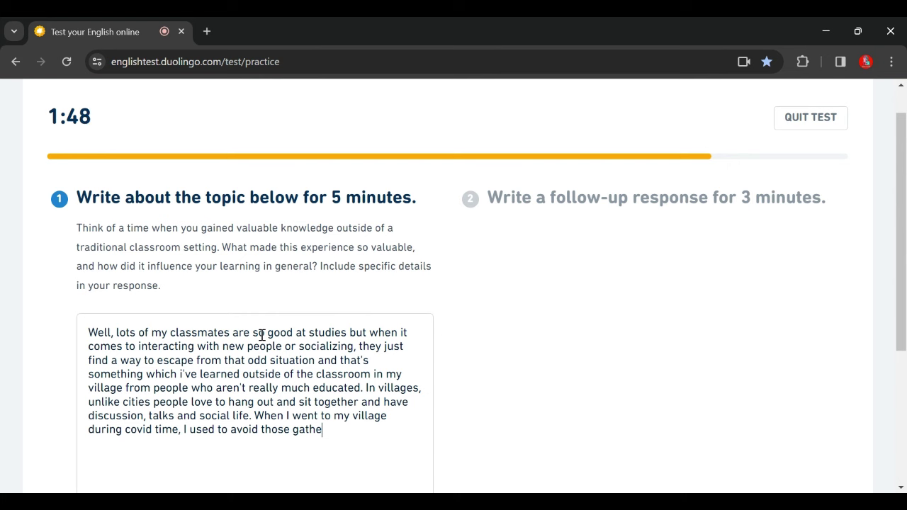
type("rings as ")
type("i ")
type(" I ")
type("was")
type("n")
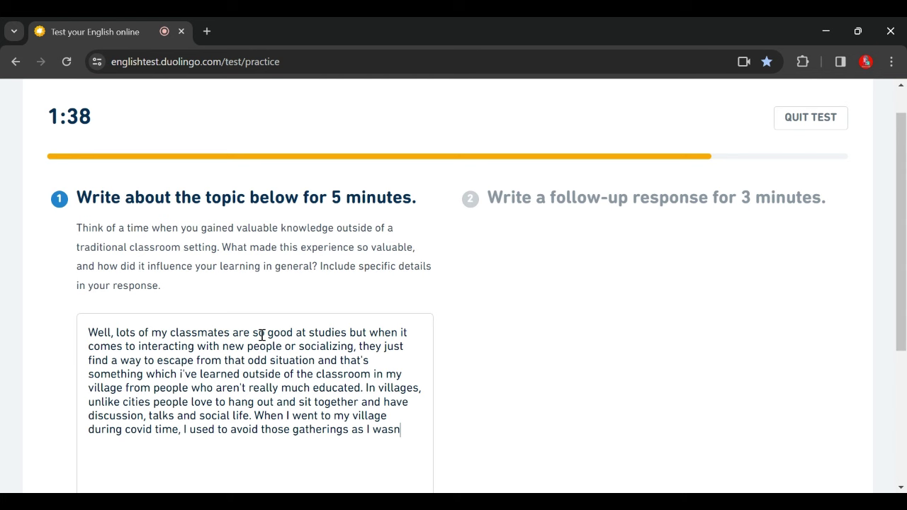
type("'t that social and")
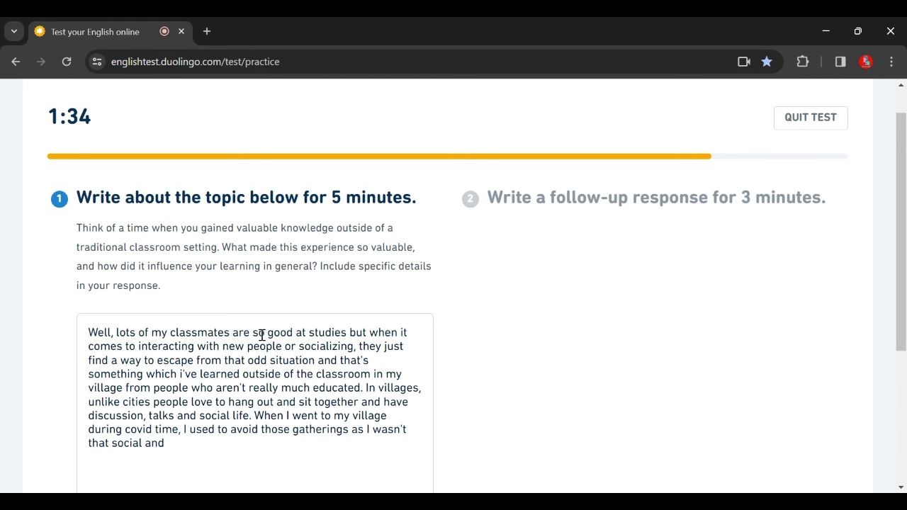
Step: Extend the third sentence of the response with "of course, they will make fun of you all together"
type(" off co")
key("BackSpace")
key("BackSpace")
key("BackSpace")
key("BackSpace")
type("course, they will")
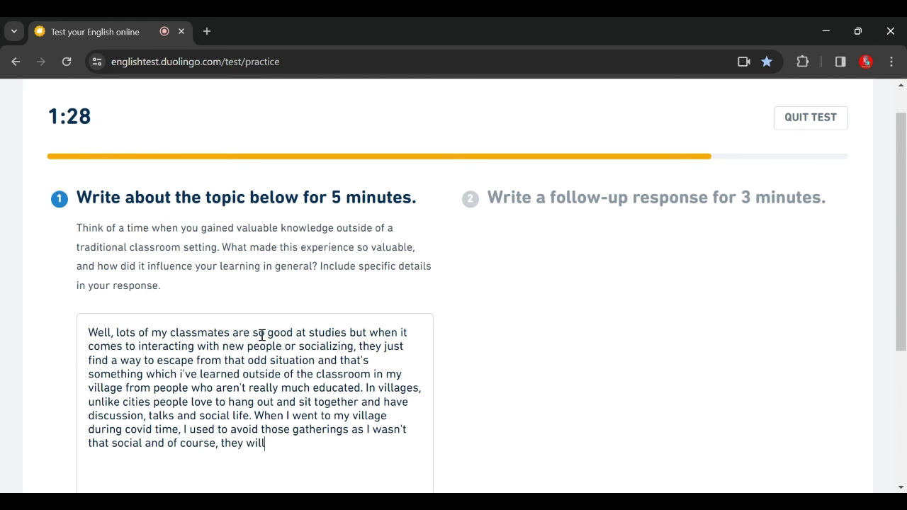
type(" make fun of you all")
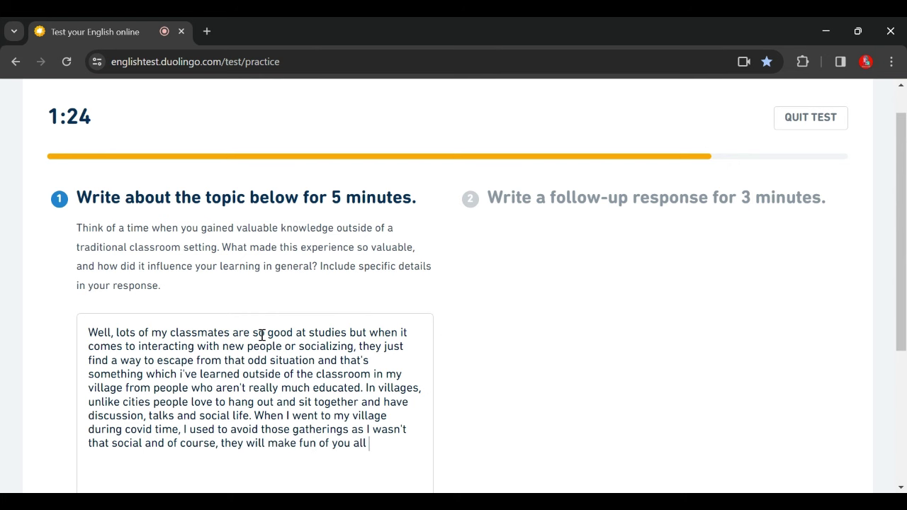
type(" together to j")
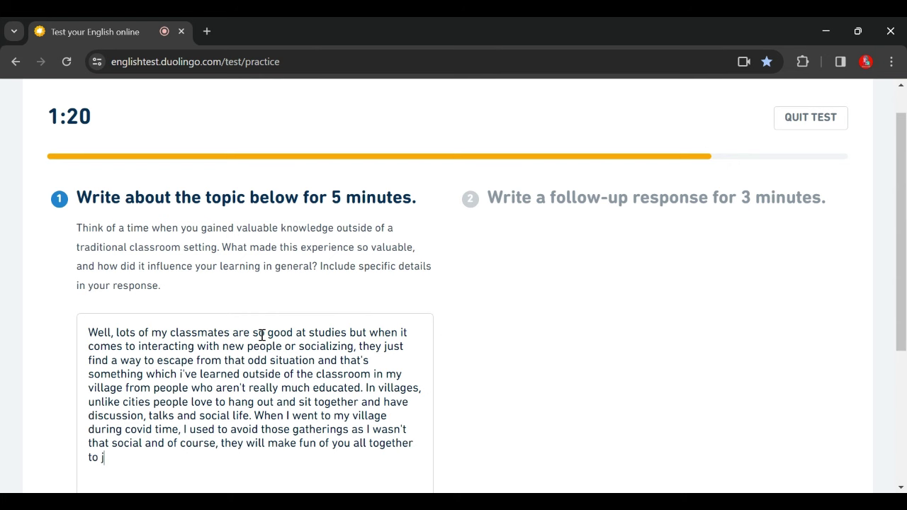
Step: Extend the third sentence of the response with "just make you feel embarrased and after hanging out with them"
type("ust make yo")
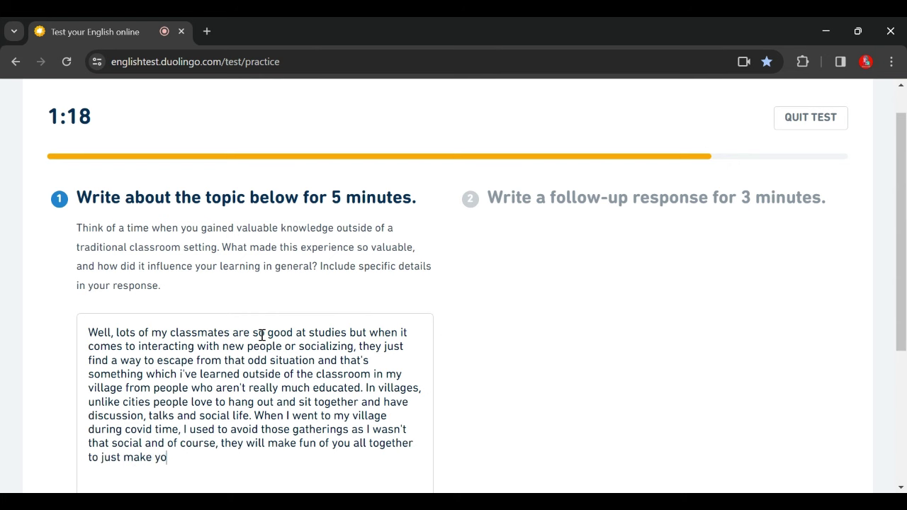
type("u feel emvbarra")
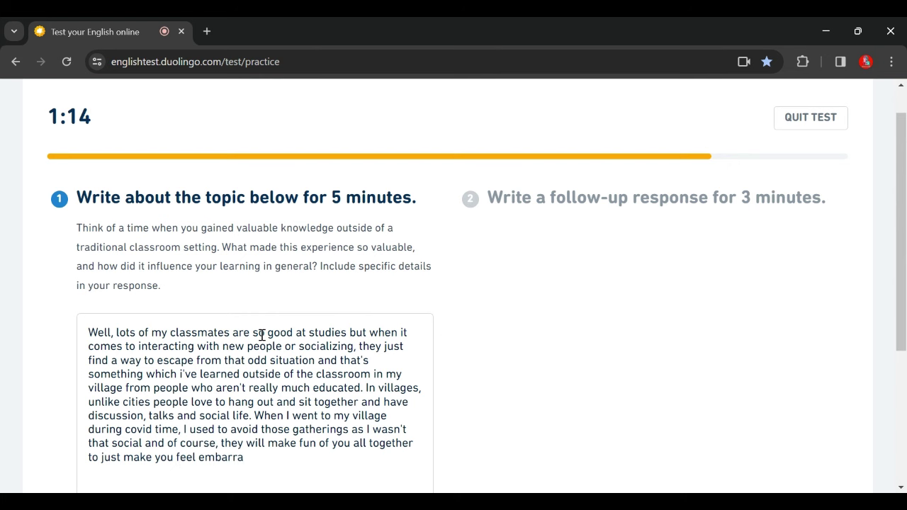
type("sed and aft")
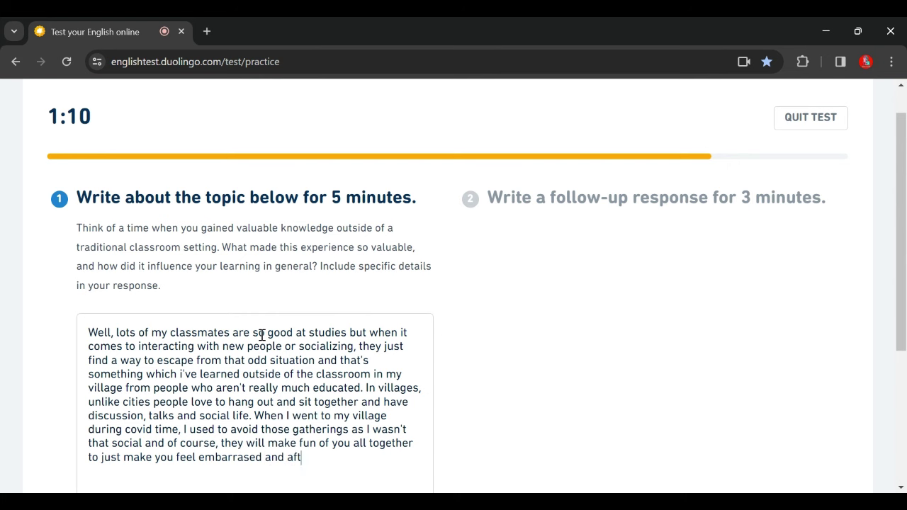
type("er hang")
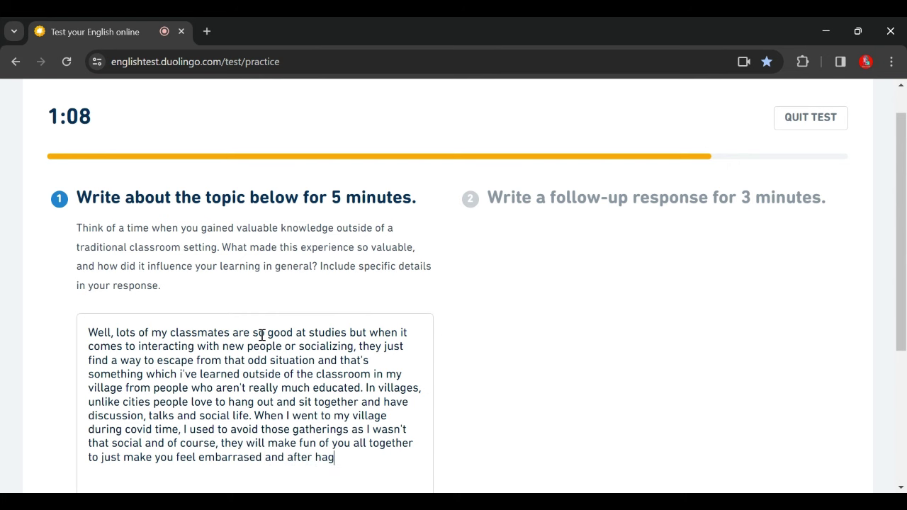
key("BackSpace")
type("nging out with m")
key("BackSpace")
type("them")
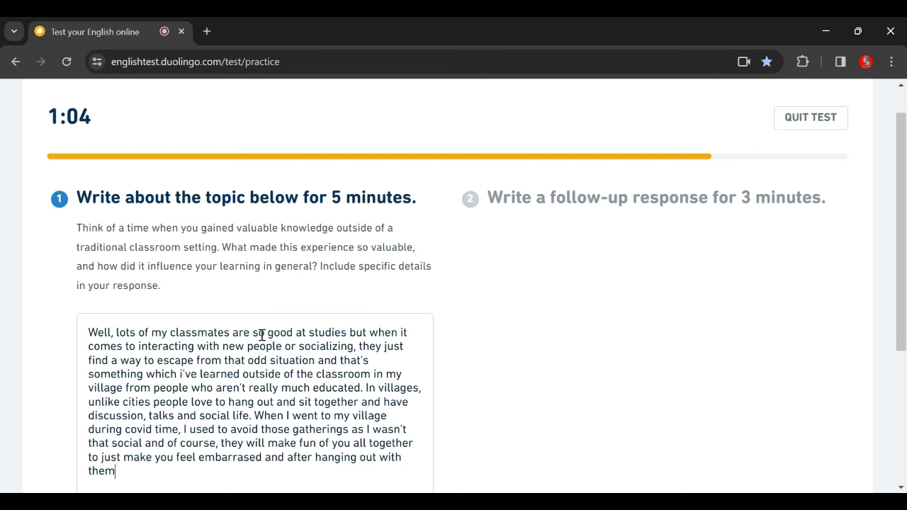
Step: Finish the third sentence with "for some months, that's what I learned which is quite rare and essential quality for human beings."
type(" for some mon")
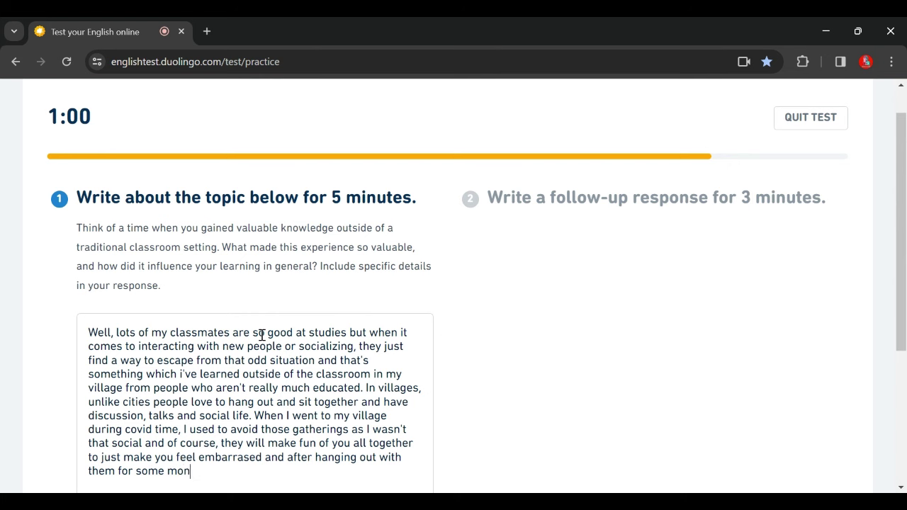
type("ths that ")
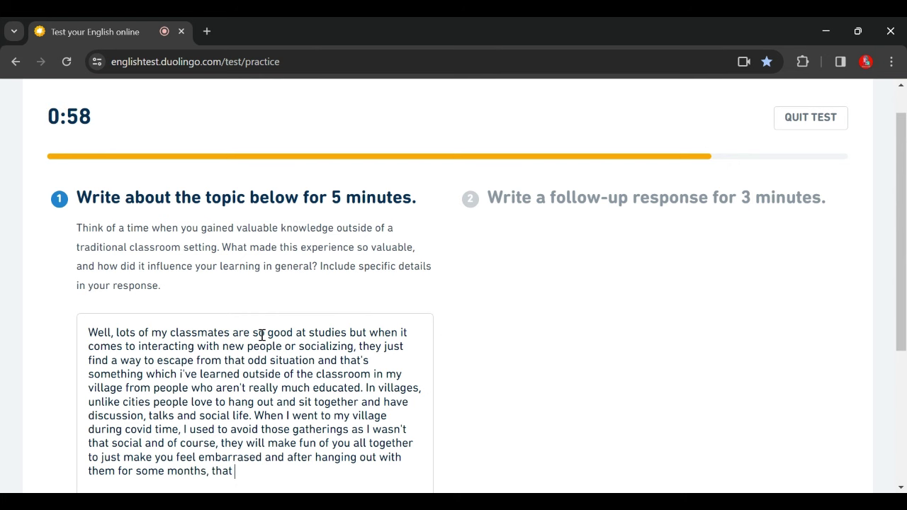
type("'s what I learned whic")
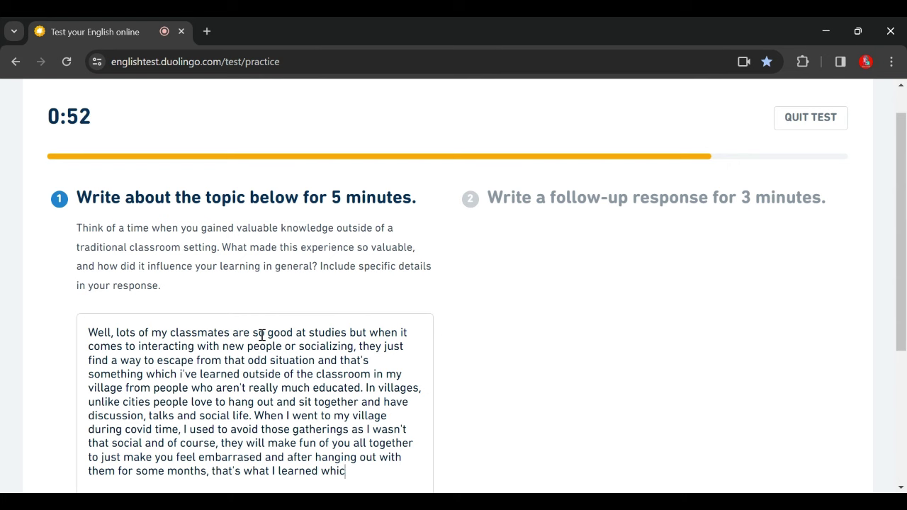
type("h is quite rare")
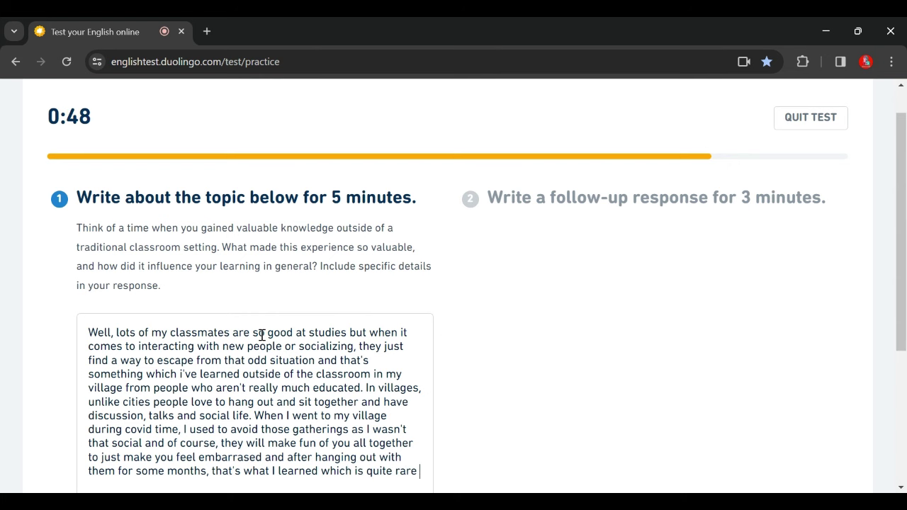
type(" and essenti")
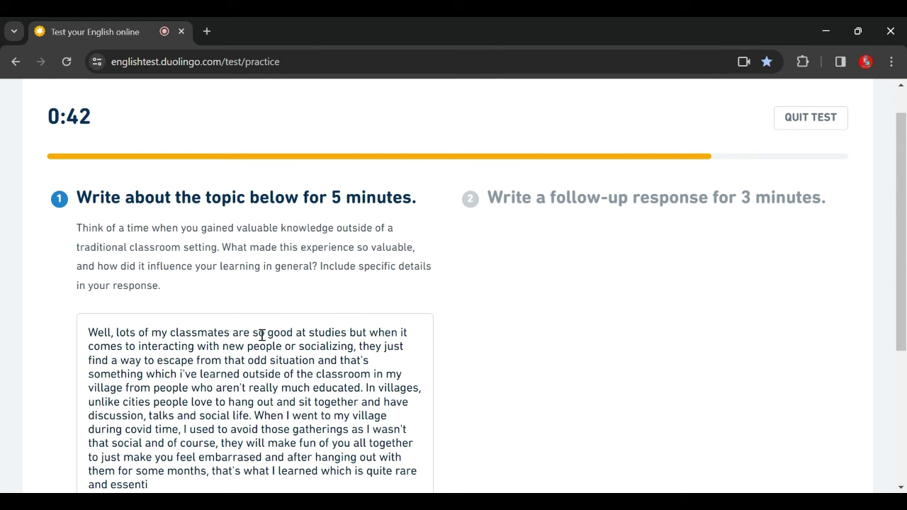
type("al quality form")
key("BackSpace")
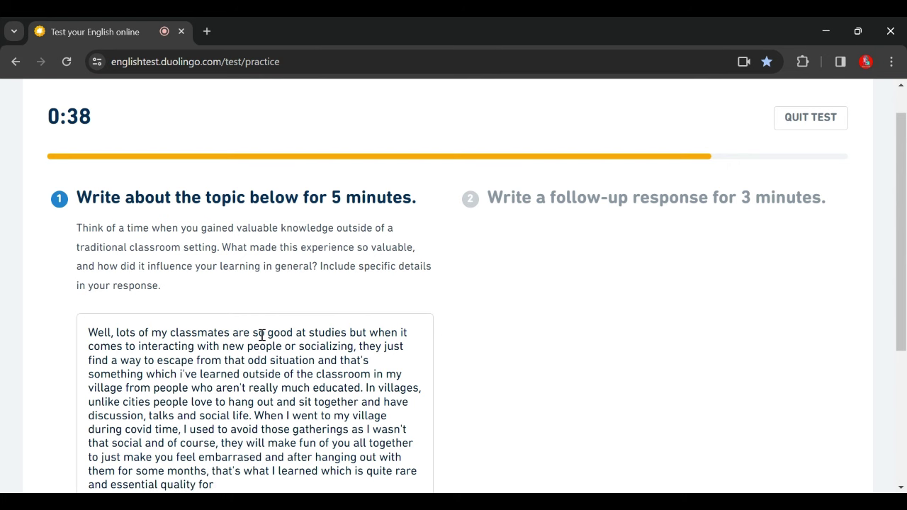
type("human beings. ")
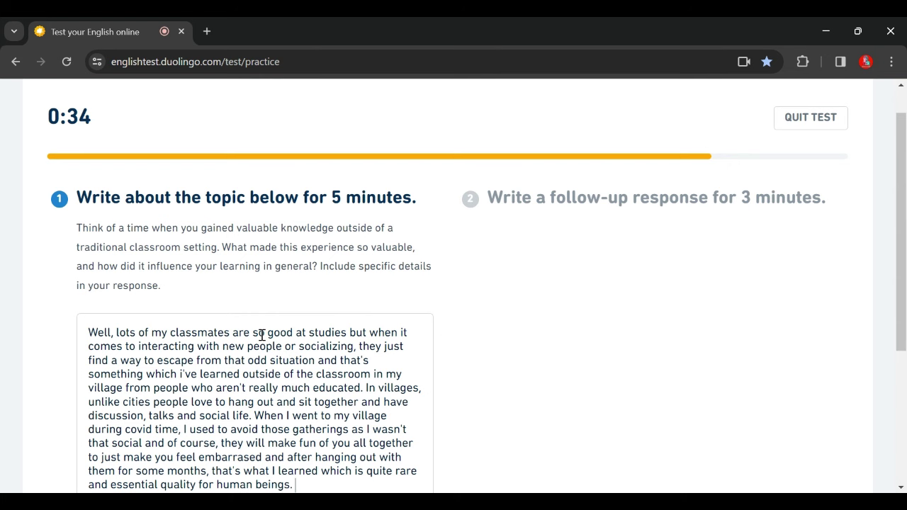
Step: Start the closing sentence of the response with "Now I can deal with any kind of odd situation and people"
type("Now iI can de")
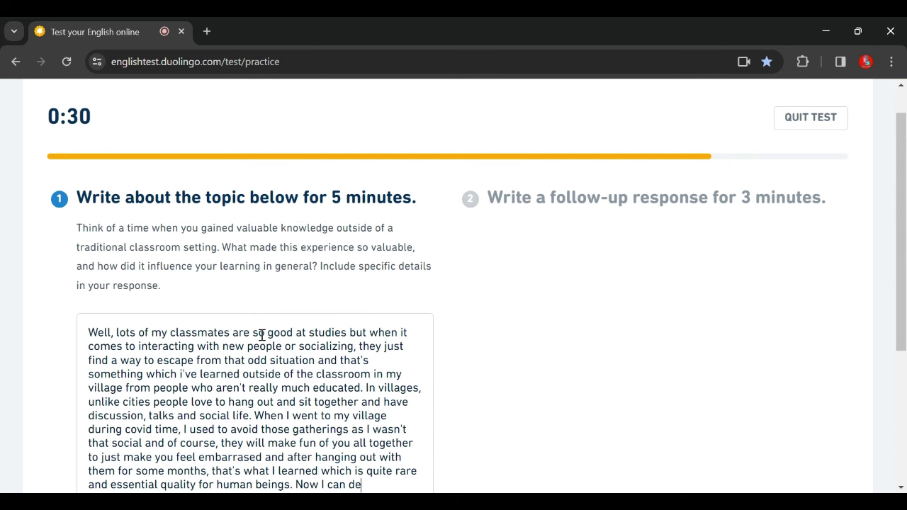
type("al wi")
key("BackSpace")
type("ith any kind")
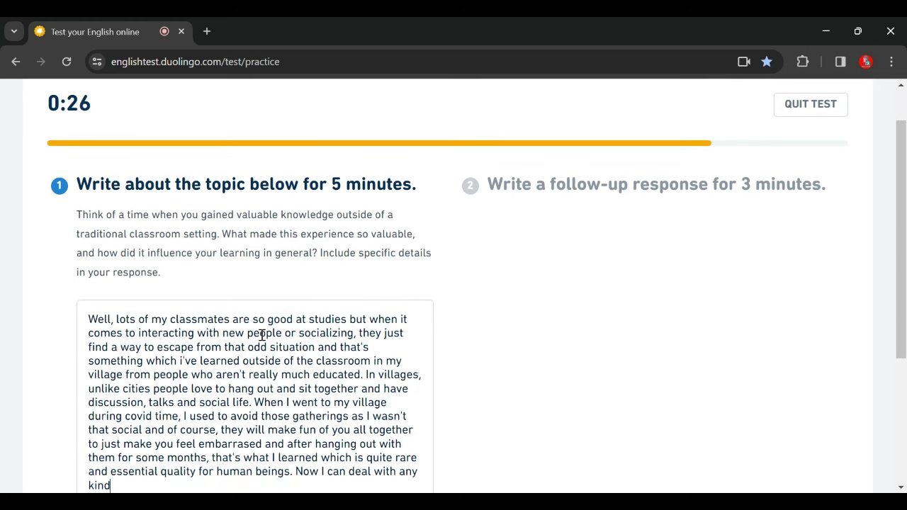
type(" of odd situat")
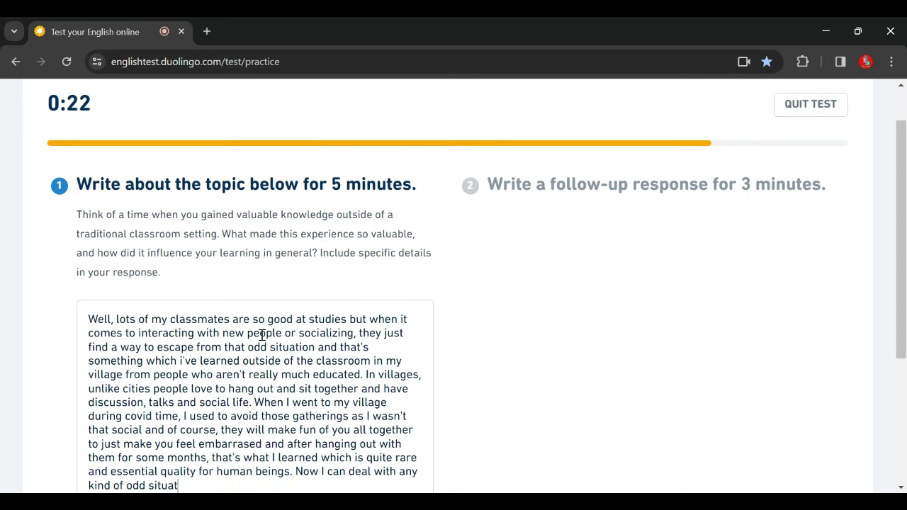
type("ion and people ")
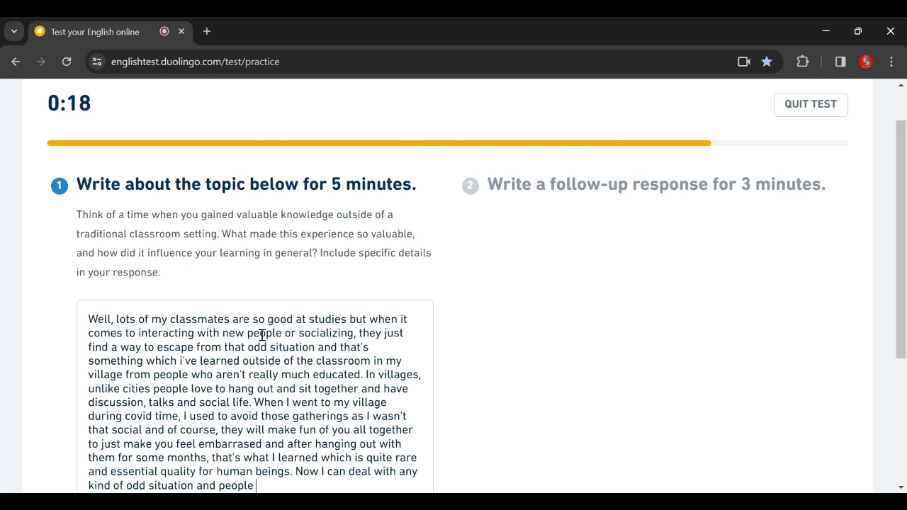
Step: Complete the closing sentence of the response with "that try to make me embarrased."
type("tyry")
key("BackSpace")
key("BackSpace")
key("BackSpace")
type("hat t")
type("ry to make me")
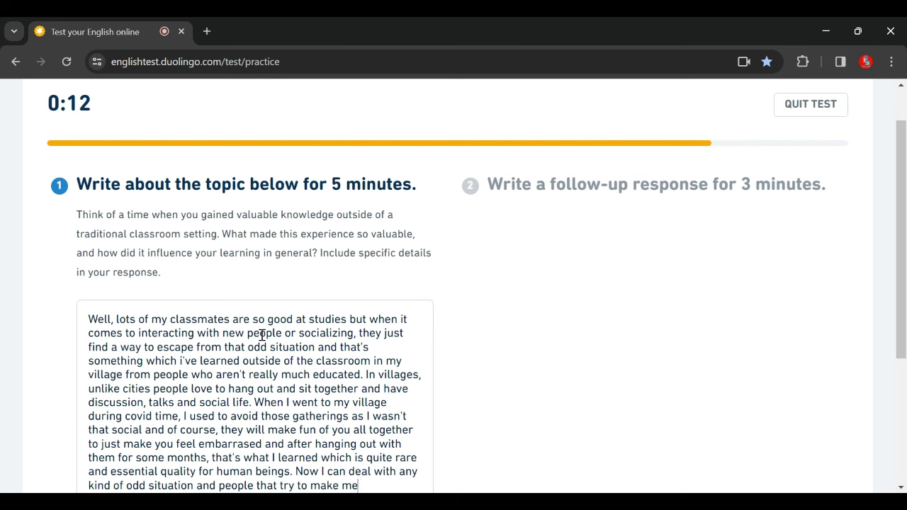
type(" embarrased.")
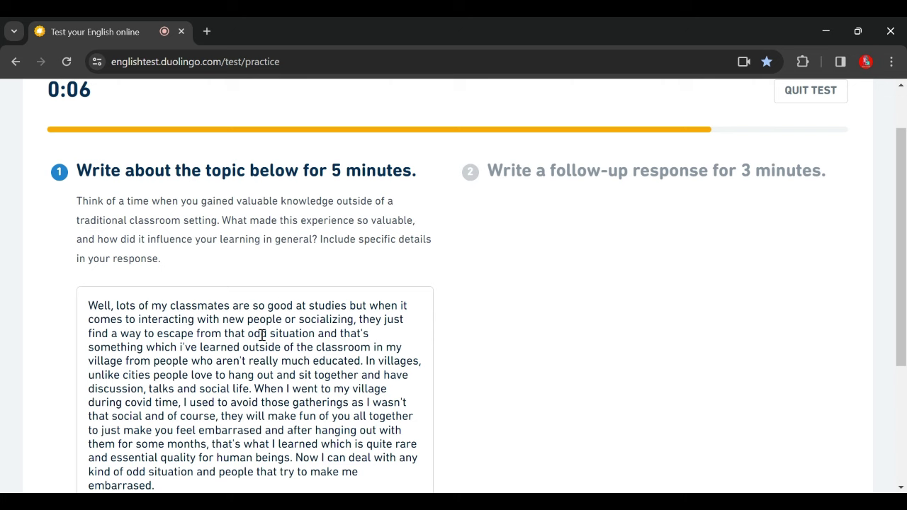
Step: Start the three-minute follow-up response with "I had zero interest in asking"
left_click_drag(905, 167, 904, 193)
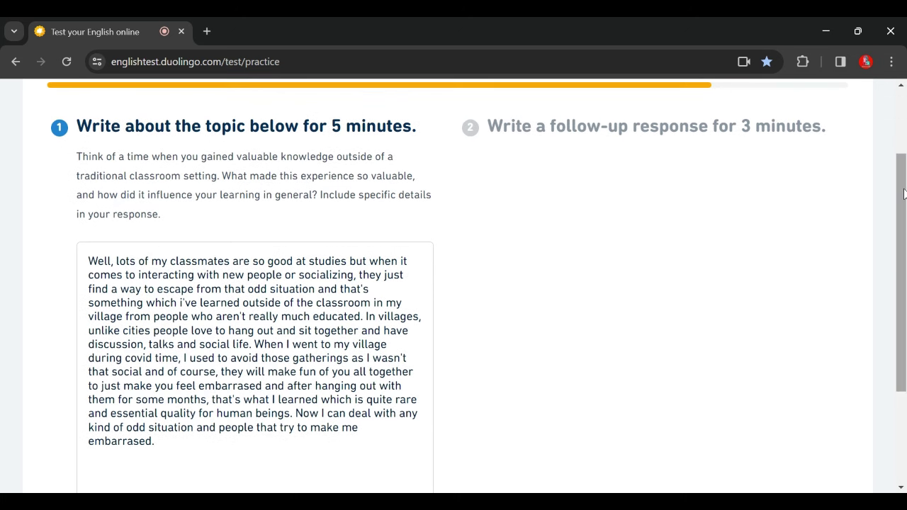
scroll(904, 190, "up", 1)
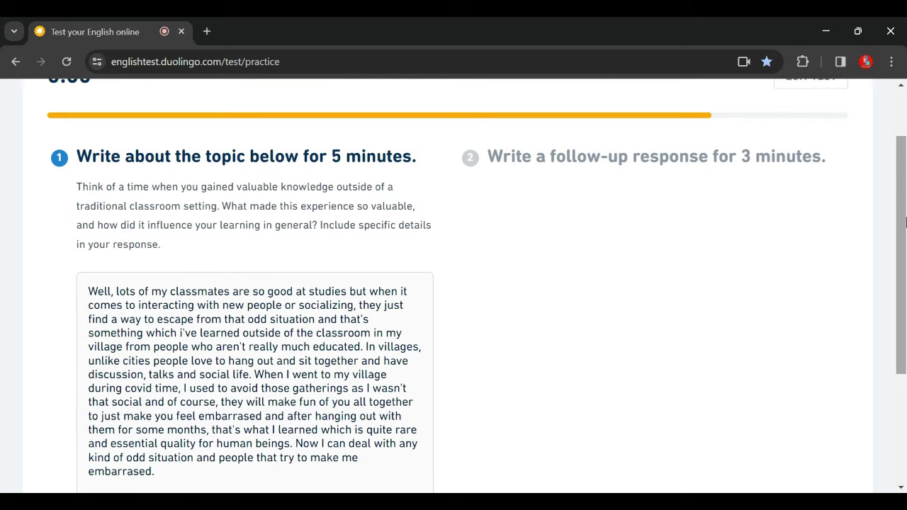
left_click_drag(904, 222, 901, 162)
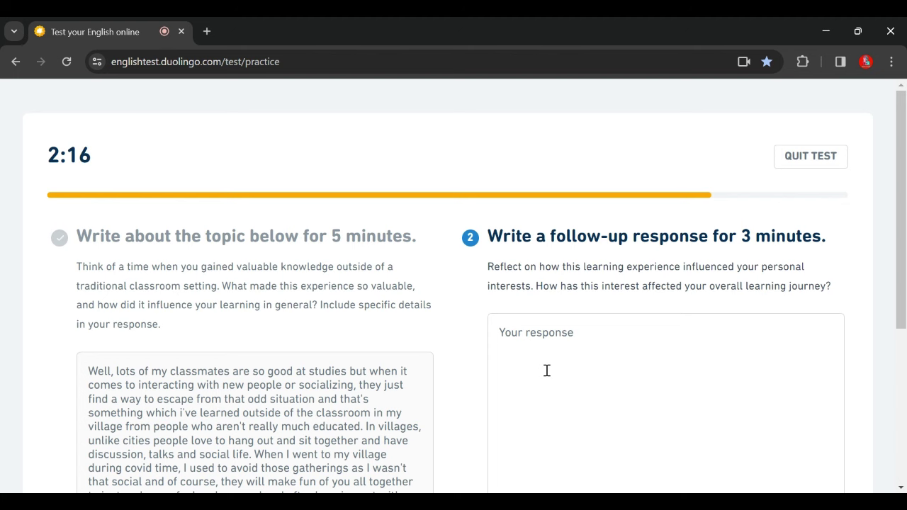
type("I had no")
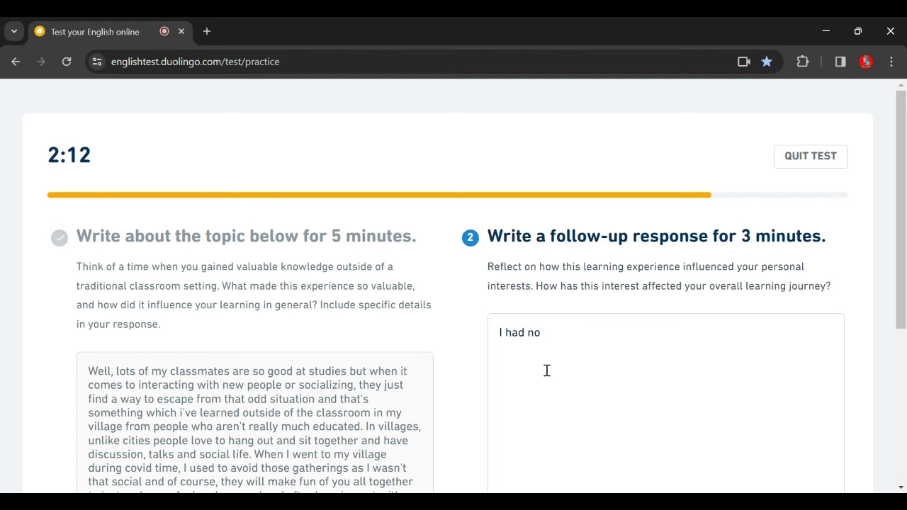
key("BackSpace")
key("BackSpace")
key("BackSpace")
type("zero int")
type("ere")
key("BackSpace")
type("st")
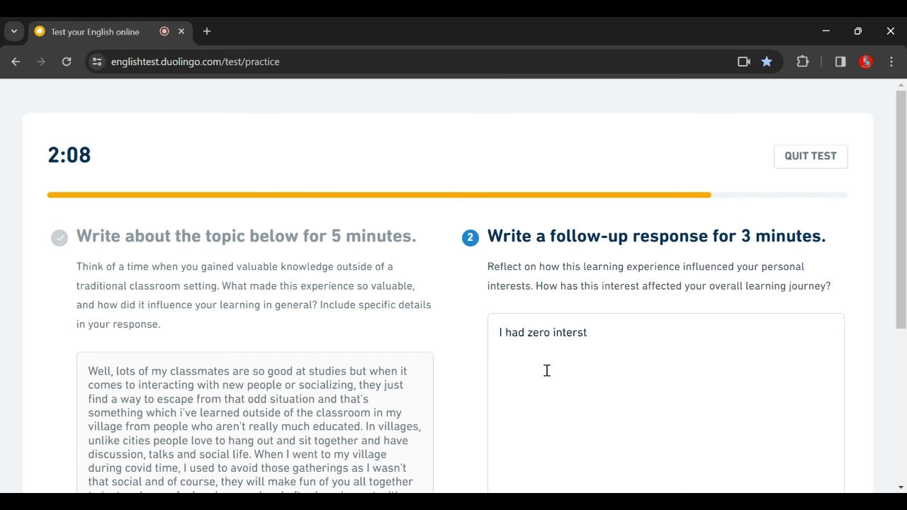
key("BackSpace")
key("BackSpace")
type("est in asking ")
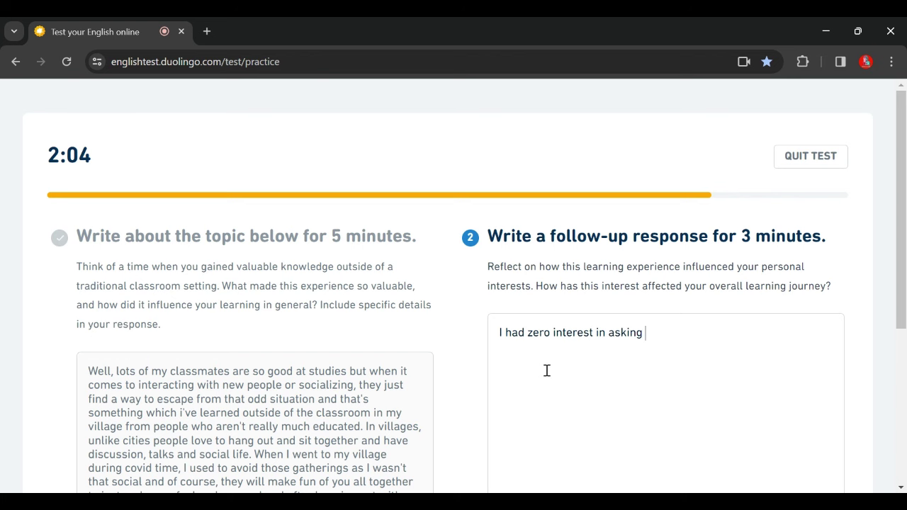
Step: Continue the follow-up response's first sentence with "questions from the teachers about things"
type("question")
key("BackSpace")
key("BackSpace")
key("BackSpace")
type("tion")
key("BackSpace")
type("s f")
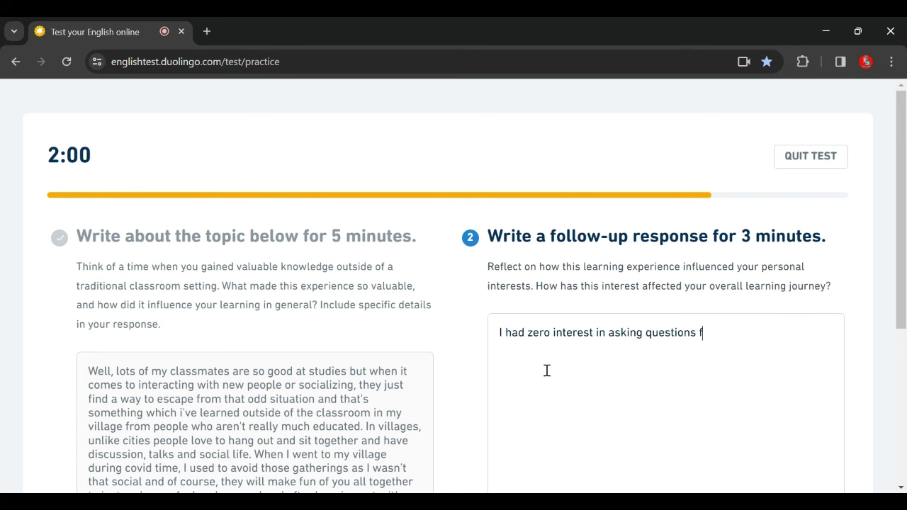
type("rom the tea")
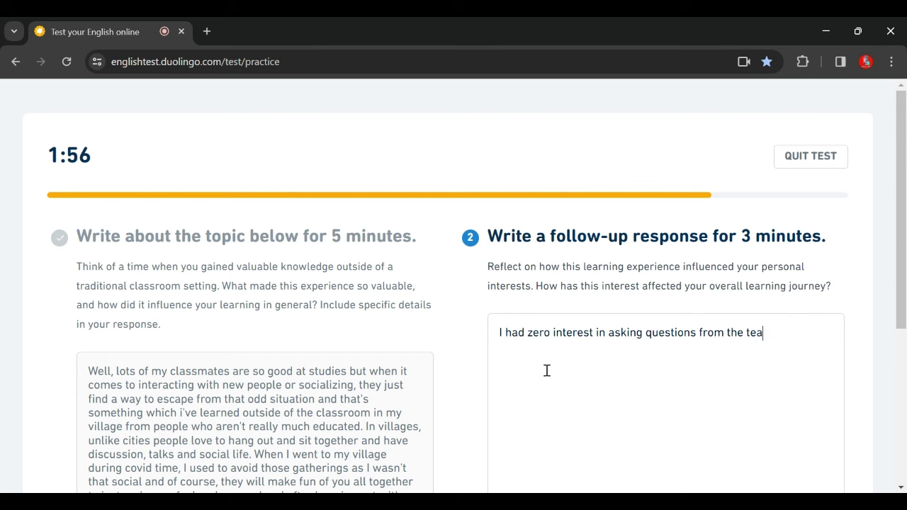
type("cherr")
key("BackSpace")
type("s about things")
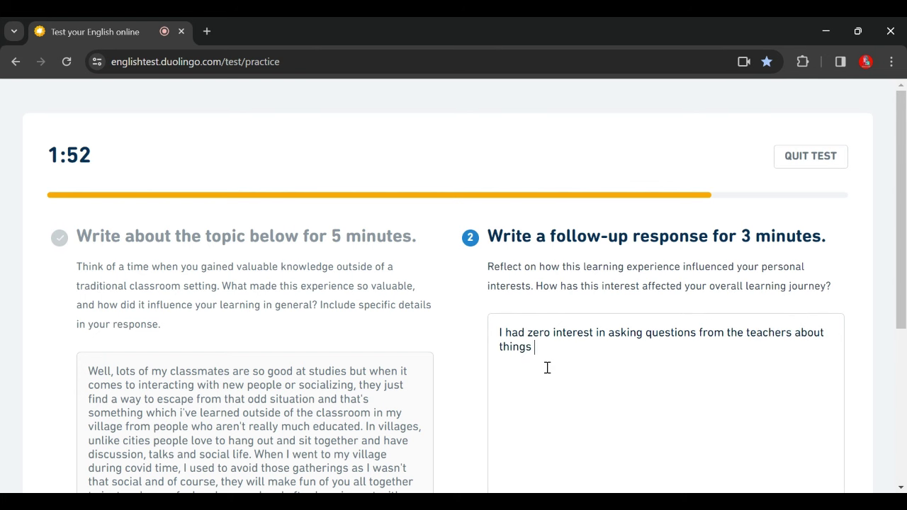
Step: Extend the follow-up response's first sentence with "which I was confused about in the class"
type(" which I was conf")
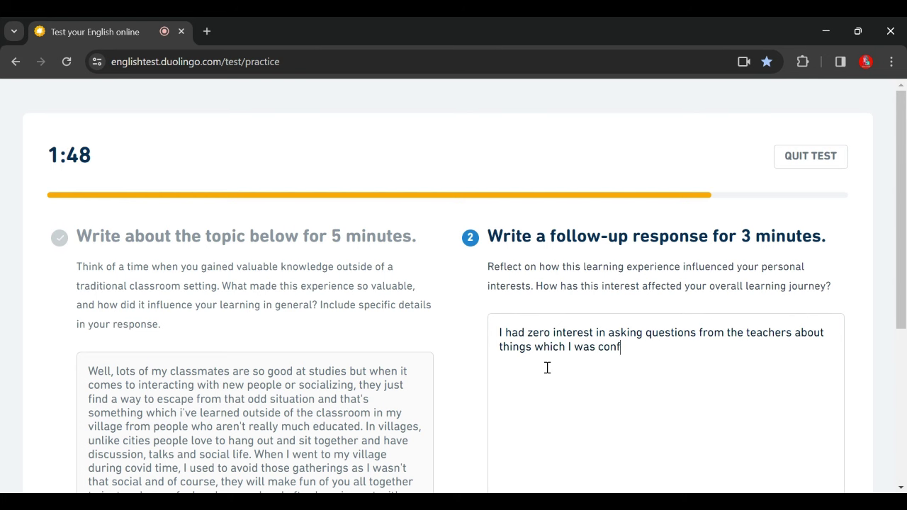
type("used about ")
type("it")
key("BackSpace")
key("BackSpace")
type("in ")
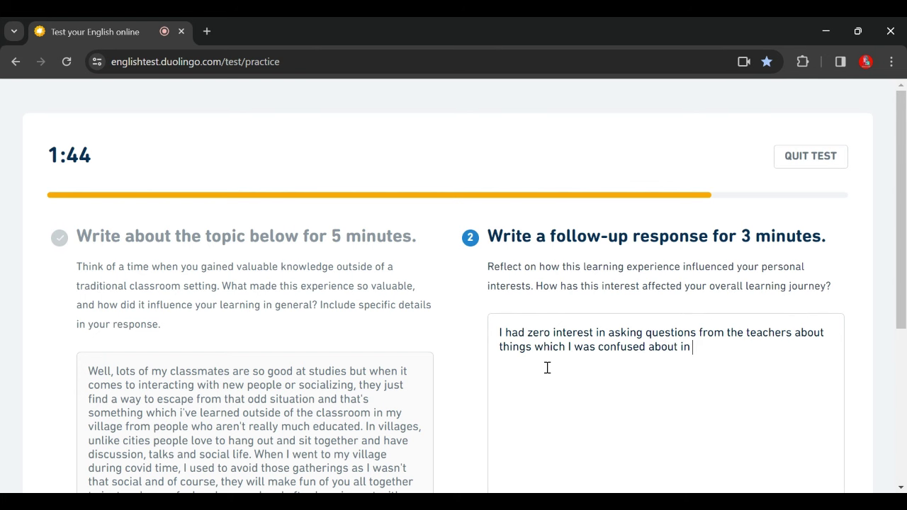
type("the class")
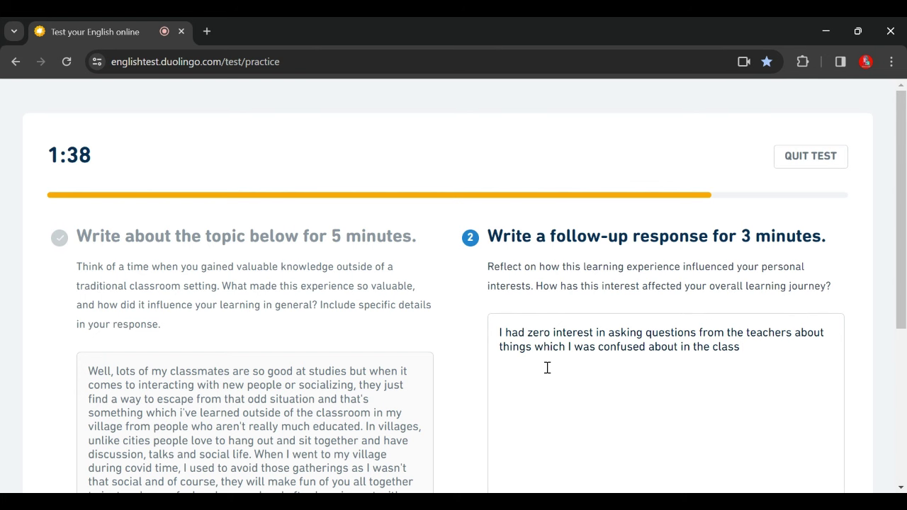
Step: Add the reason "cause some nerd classmates of mine" to the follow-up response's first sentence
type(" cause")
type("my")
key("BackSpace")
key("BackSpace")
type("some nerd")
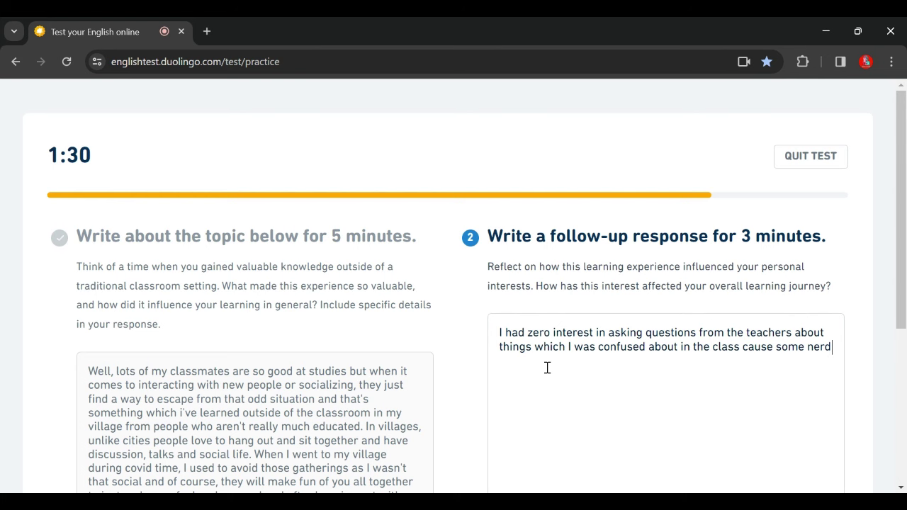
type(" classmates of mine use")
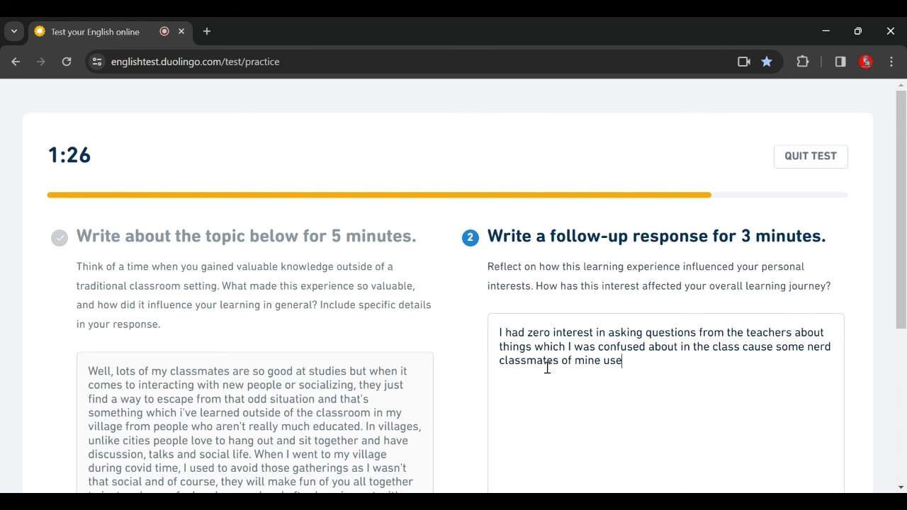
Step: Continue the reason in the follow-up response with "used to make fun of"
type("d to make")
key("BackSpace")
key("BackSpace")
key("BackSpace")
key("BackSpace")
key("BackSpace")
type("llao")
key("BackSpace")
key("BackSpace")
type("am")
key("BackSpace")
key("BackSpace")
type("make o")
key("BackSpace")
type("fun of ")
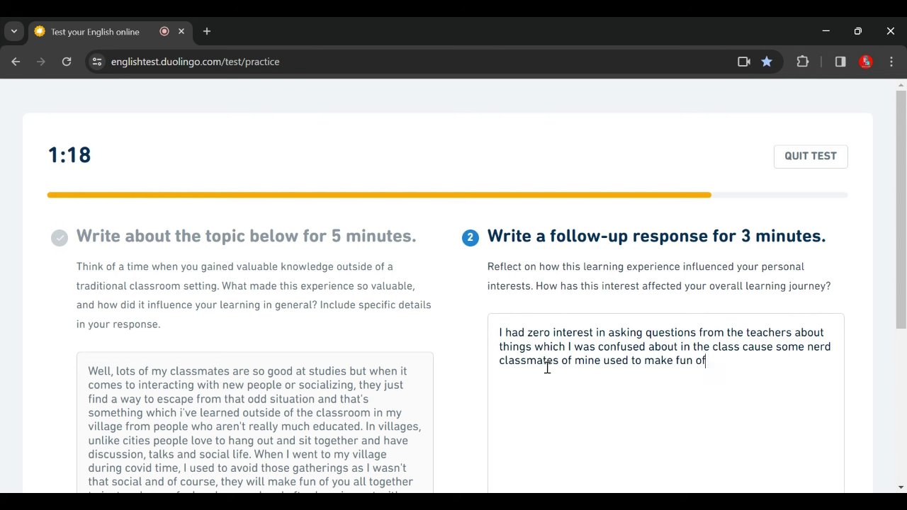
Step: Finish the follow-up response's first sentence with "the students who used to ask questions."
type("the student")
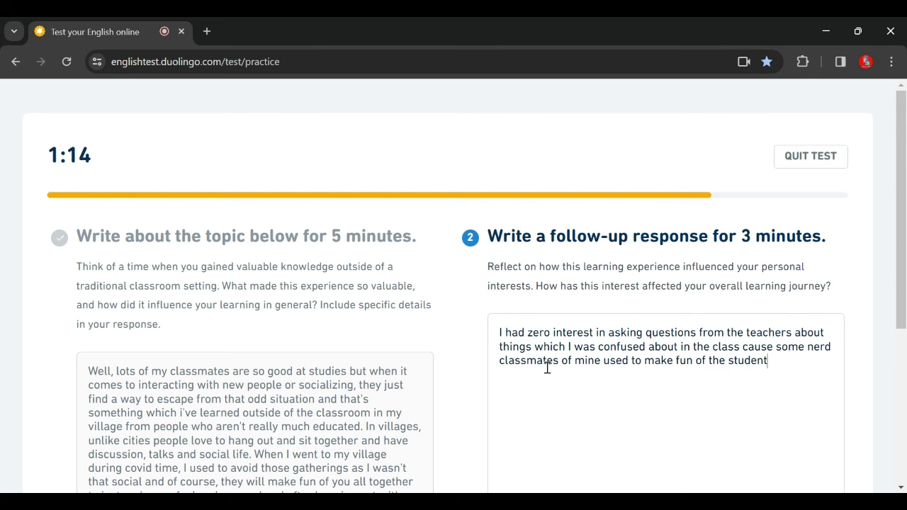
type("s who use d")
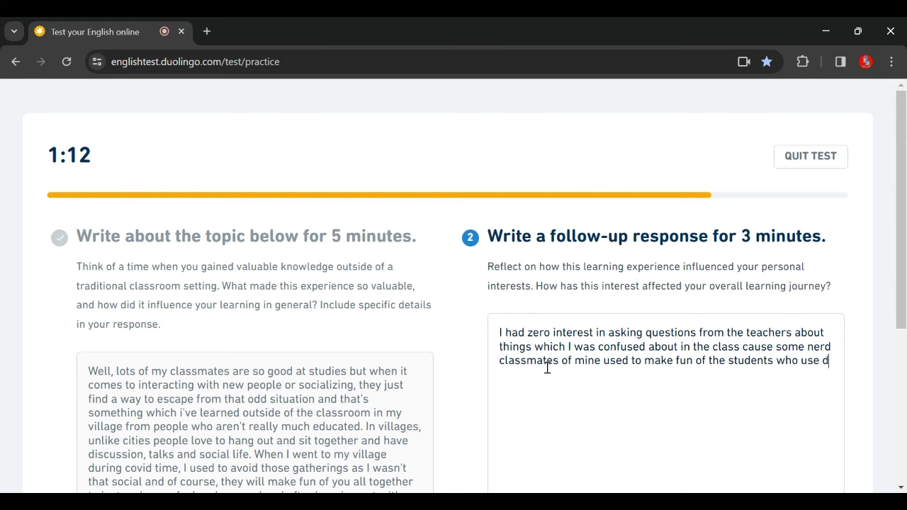
type("d to ask")
key("BackSpace")
key("BackSpace")
type("sk ")
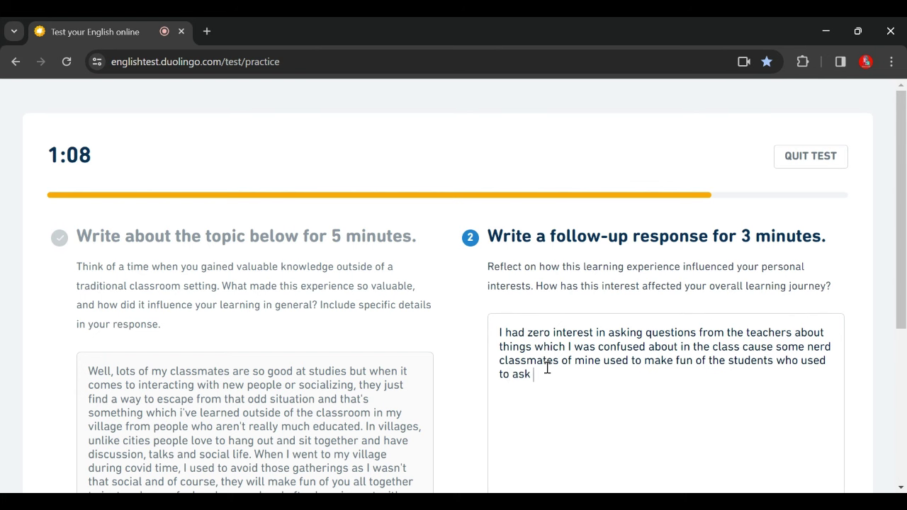
type("questions.")
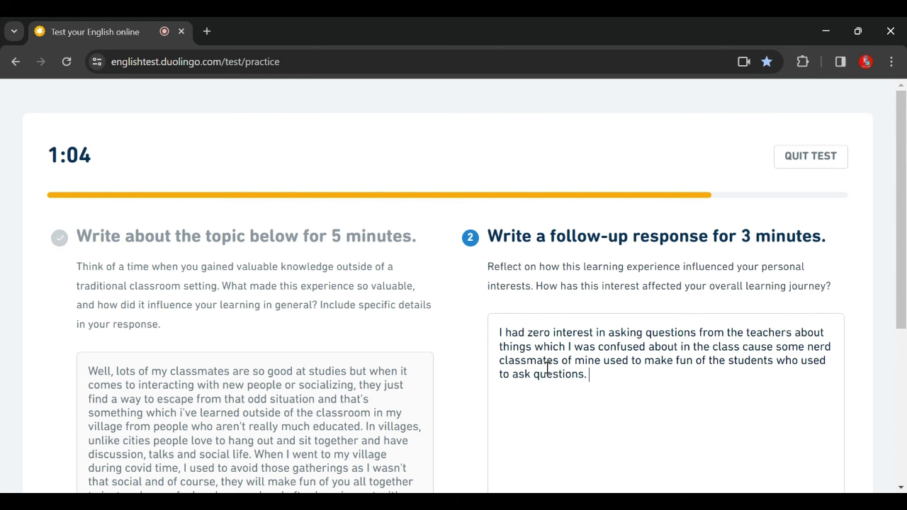
Step: Start the follow-up response's second sentence with "After this quality I wasn't really afraid of that and"
type(" After this ")
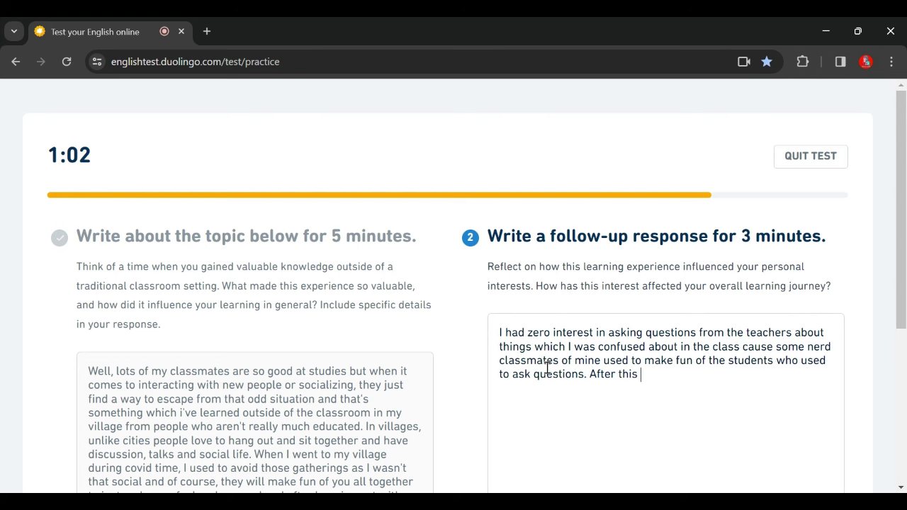
type("quality I was")
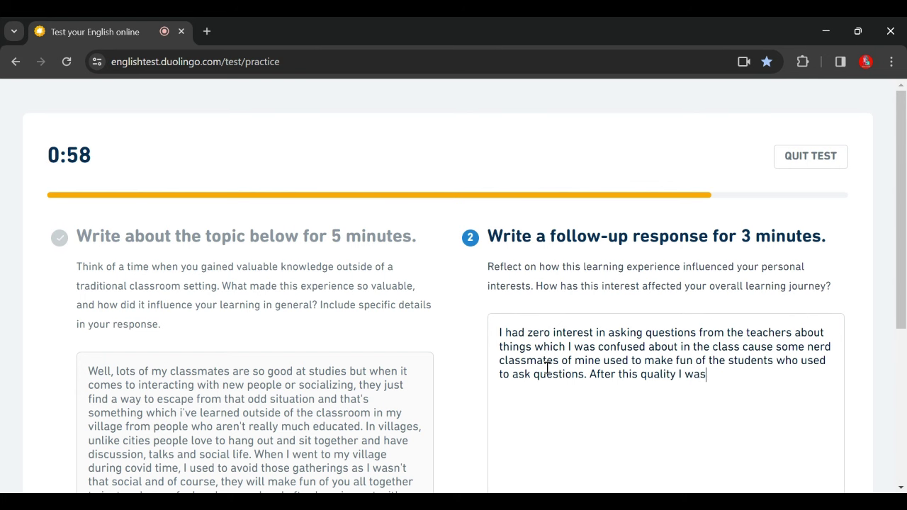
type("n")
type("'t realy afraid ")
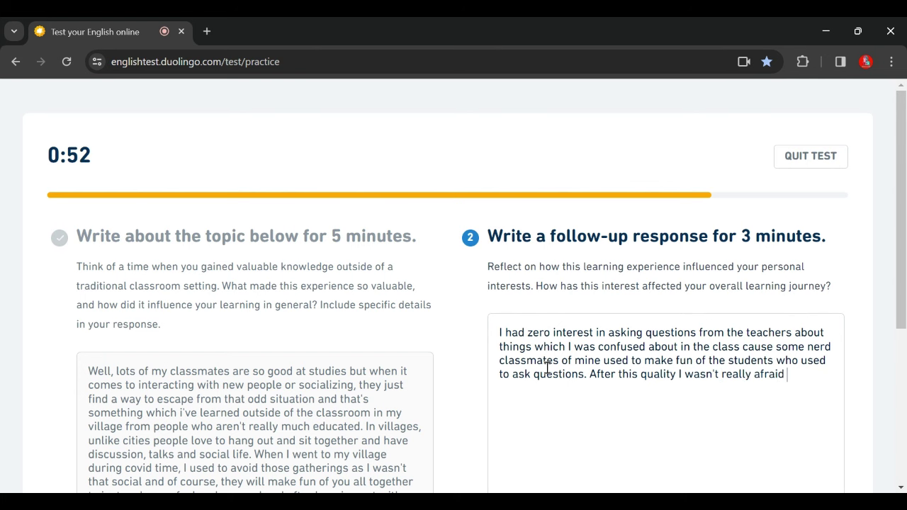
type("of that and")
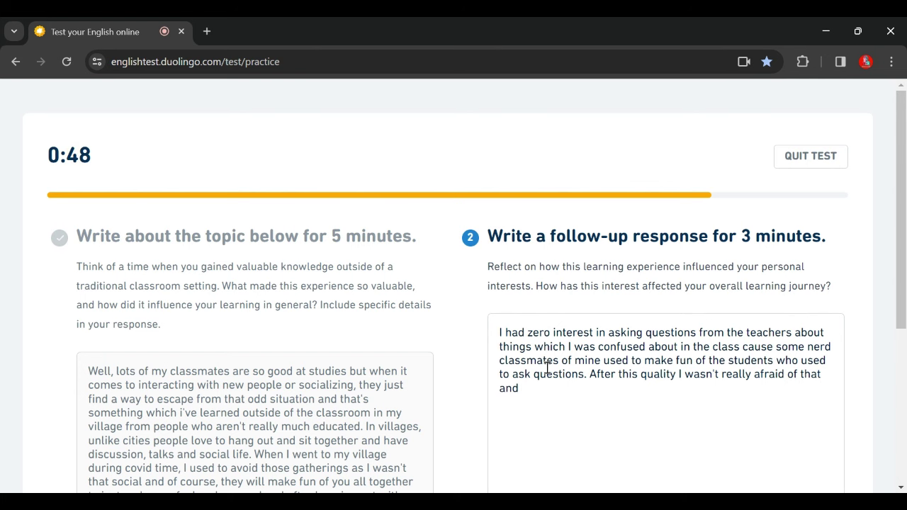
Step: Continue the second sentence with "I had the courage to ask and make myself understood"
type(" i  I hadthe courage to ")
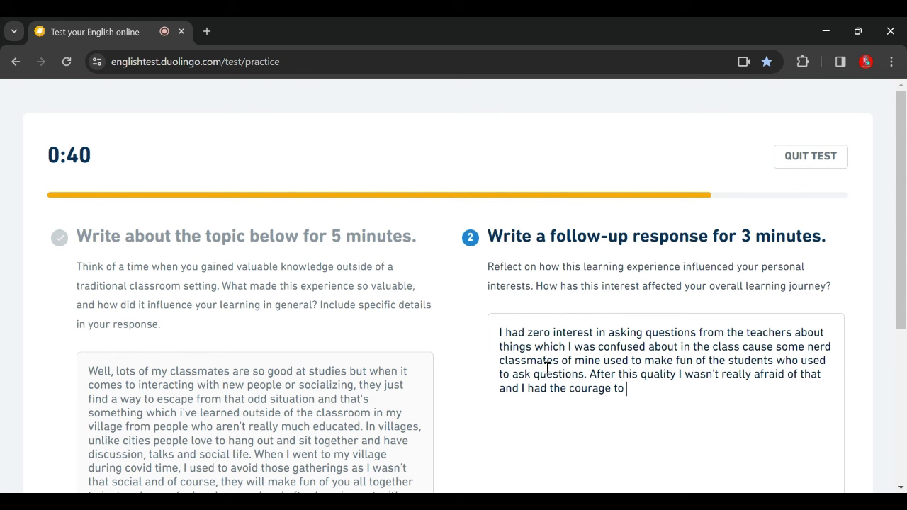
type("ask and ")
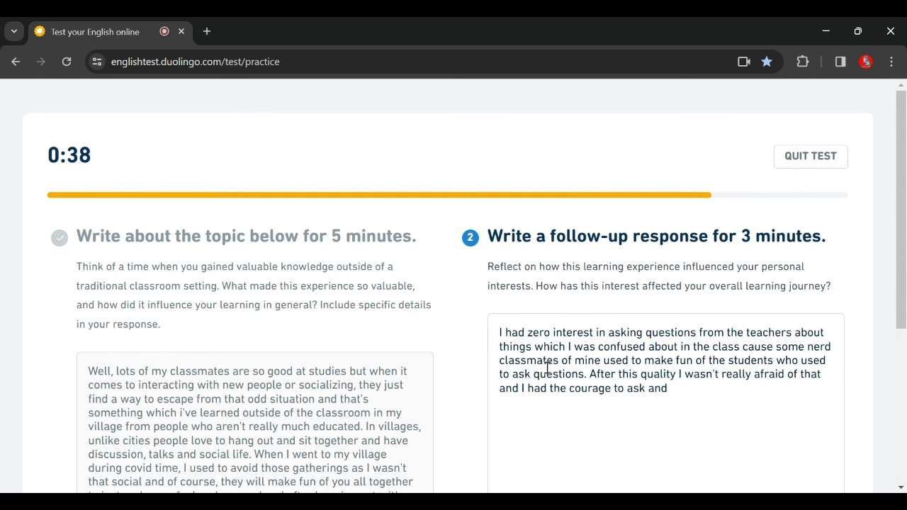
type("make myself und")
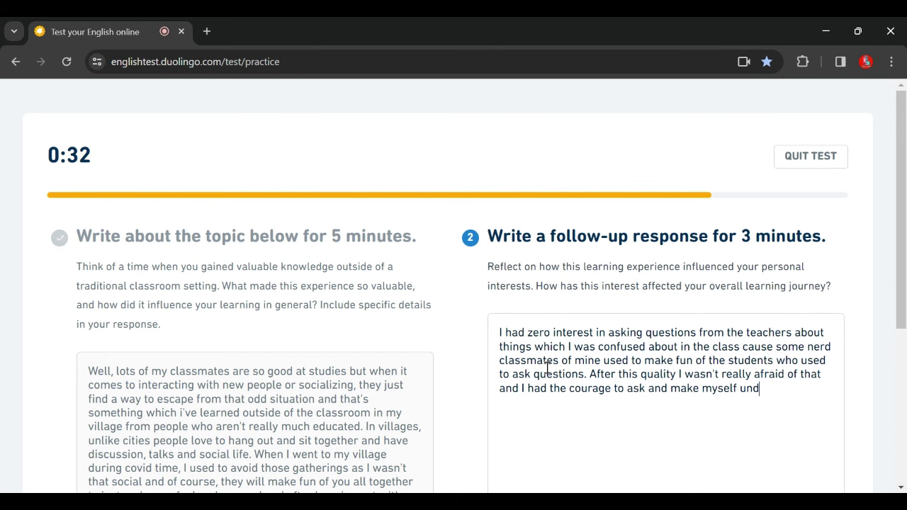
type("erstood ")
Step: Extend the second sentence with "about topics that i was unaccustomed with"
type("abu")
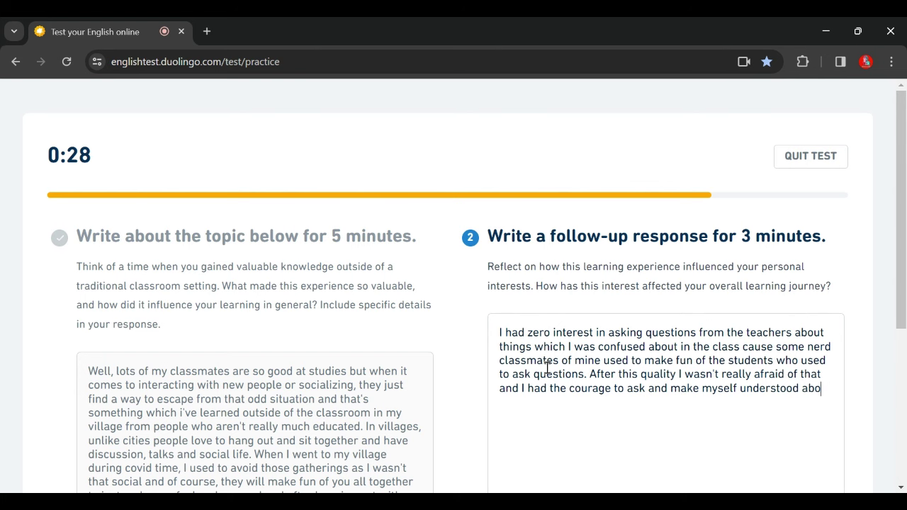
type("ut")
type(" topics ")
type("that")
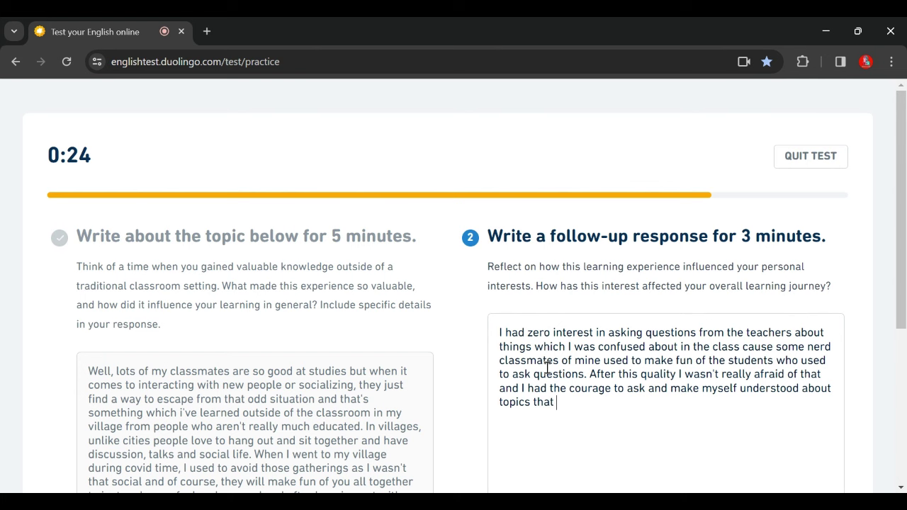
type(" i was unaccus")
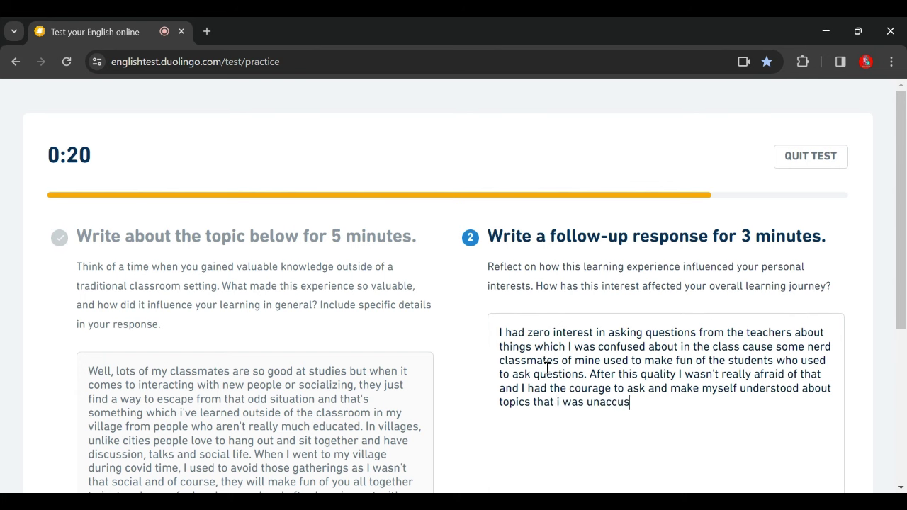
type("tomed with ")
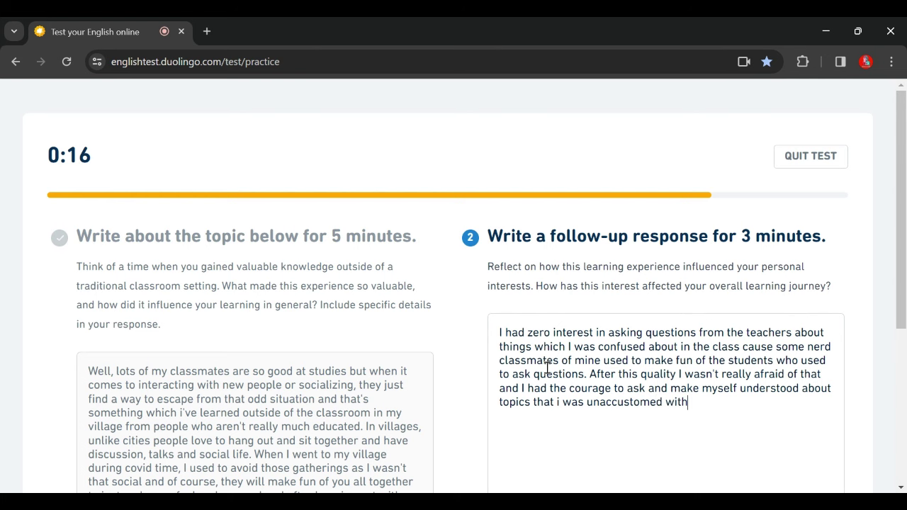
Step: End the second sentence and add the closing sentence "Because I knew how to deal with these situations"
type(". Because ")
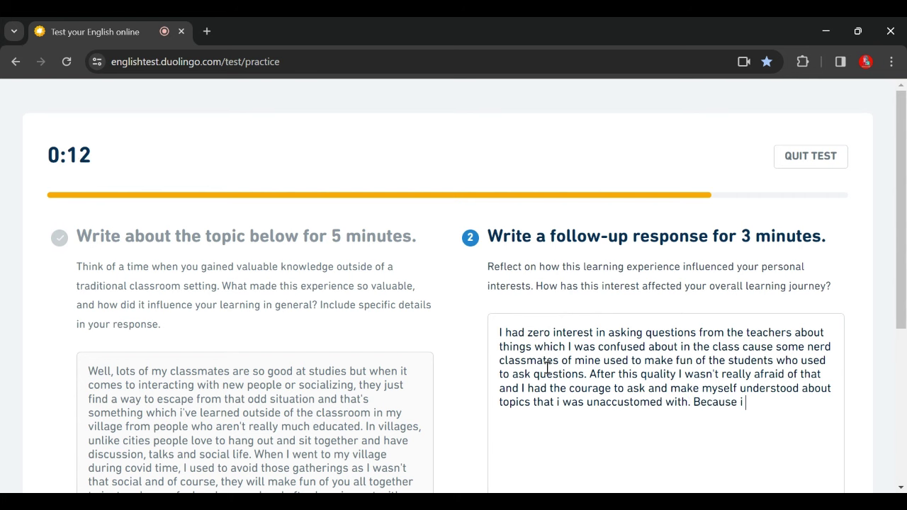
type("i")
key("BackSpace")
key("BackSpace")
type("I knew how to deal ")
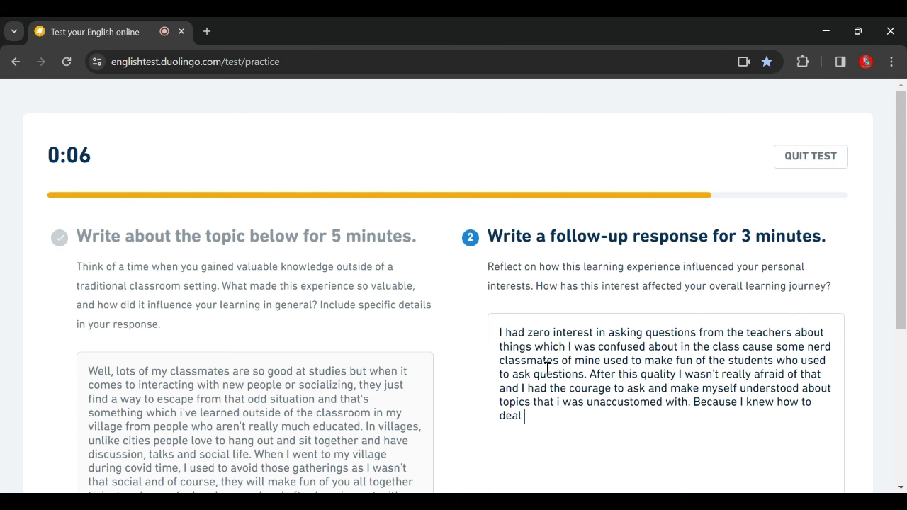
type("with these situ")
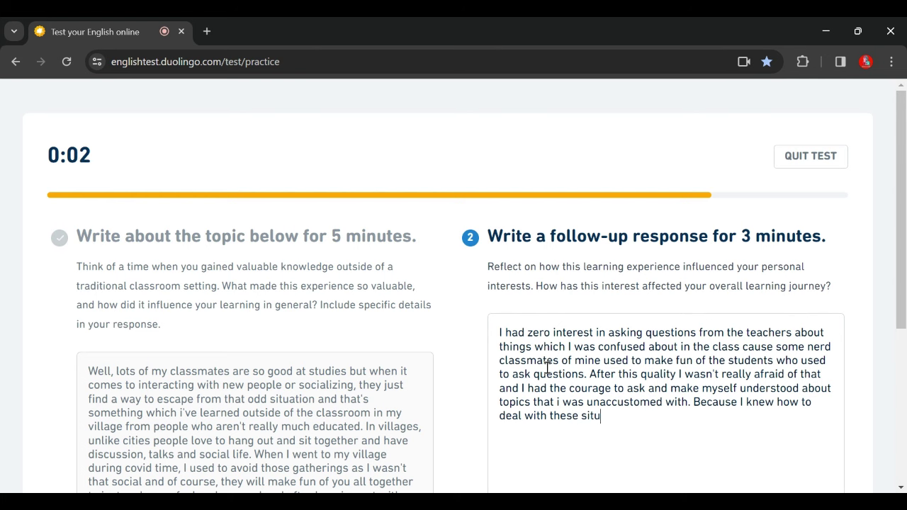
type("ations")
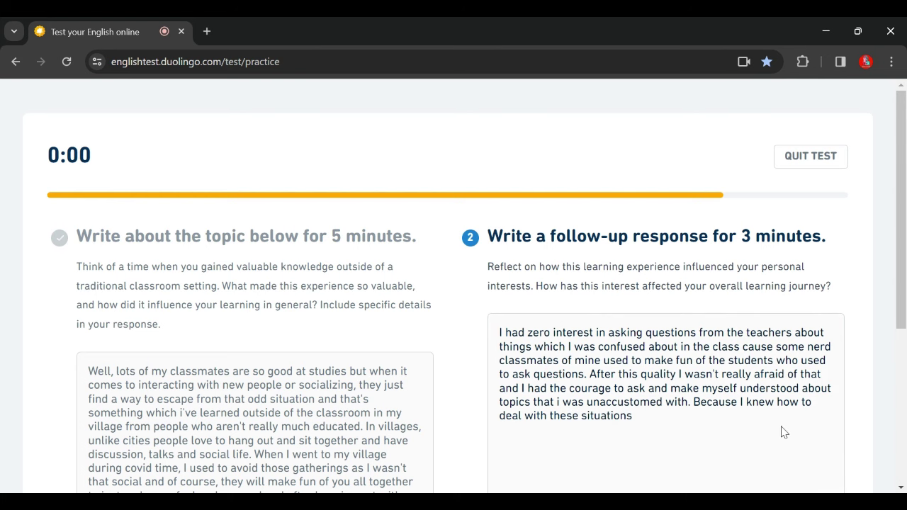
Step: Submit the written follow-up response and continue to the next test question
left_click_drag(904, 302, 905, 369)
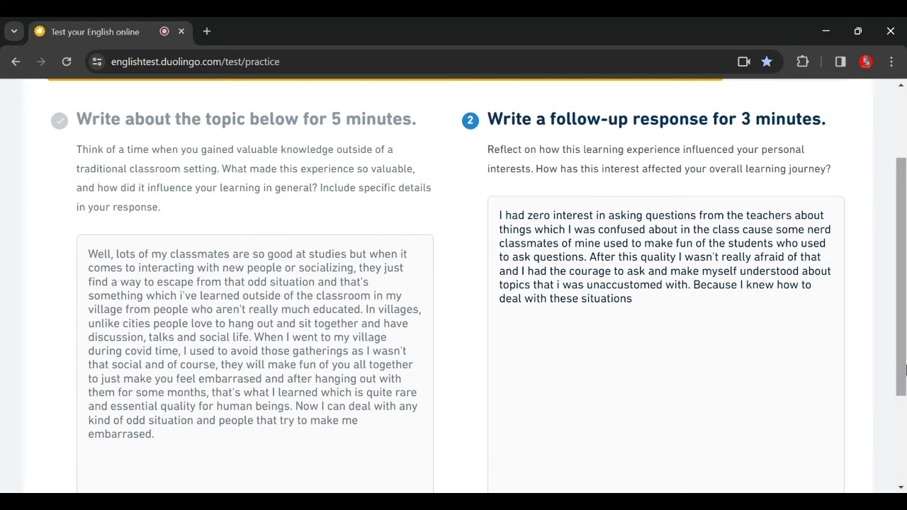
left_click(716, 473)
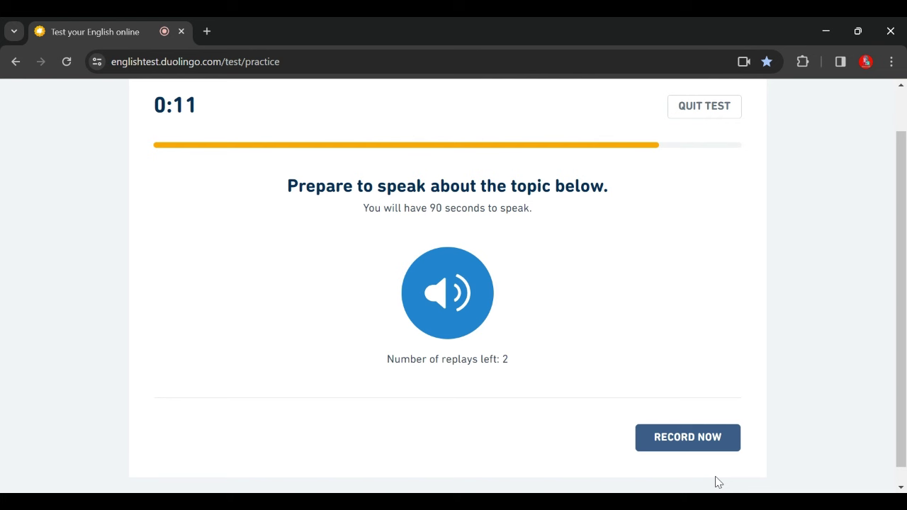
Step: Start the 90-second recordings for the spoken-topic question and the following image description question
left_click(679, 431)
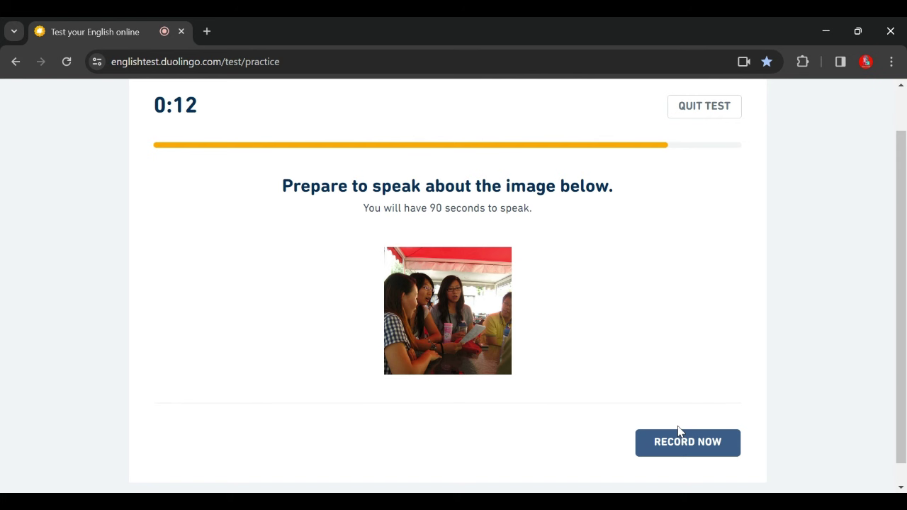
left_click(674, 446)
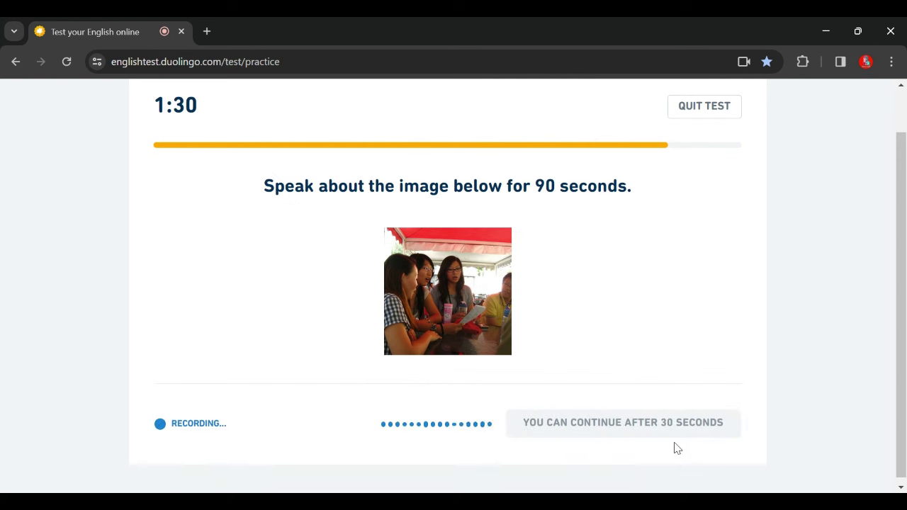